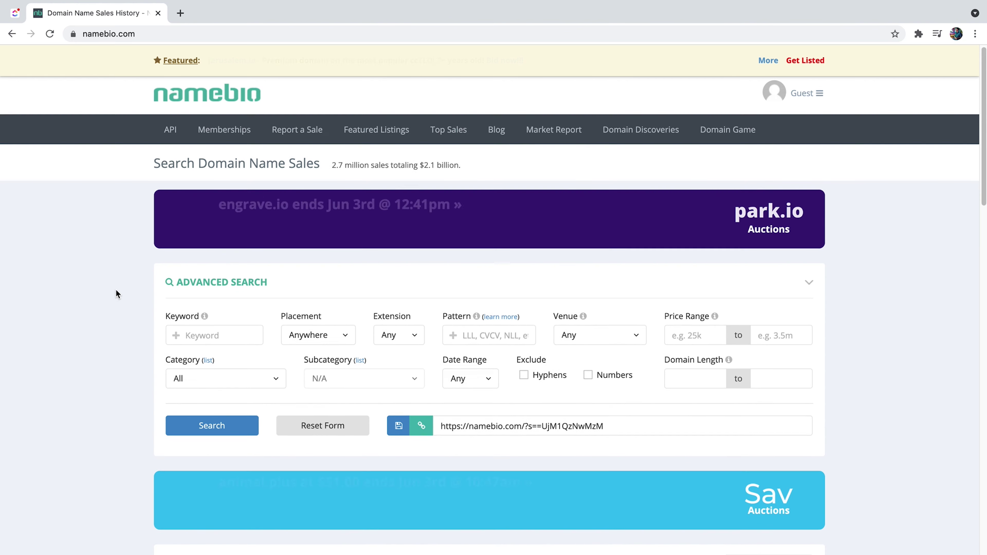
Search NameBio's past sales for the keyword dog, leaving the venue filter unchanged.
scroll(117, 291, "down", 1)
left_click(213, 305)
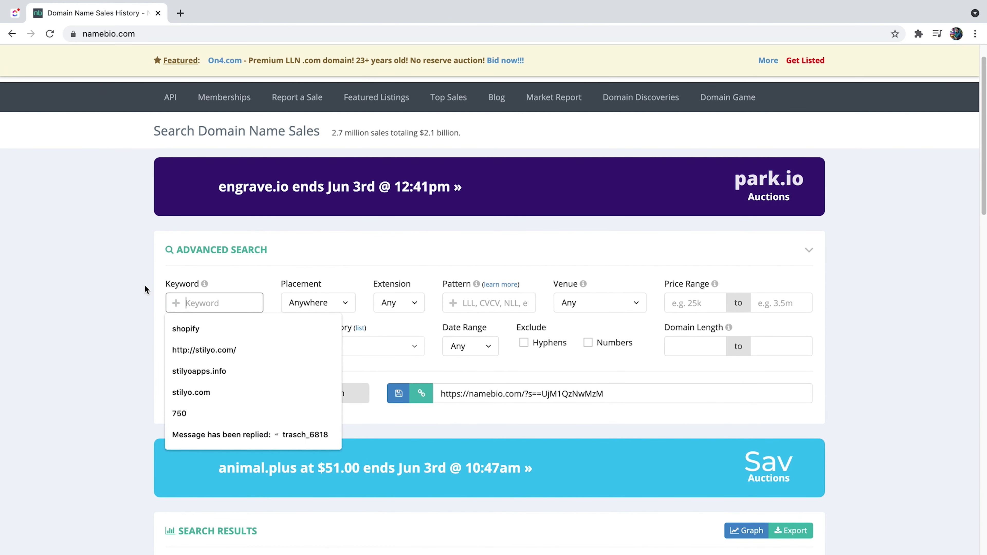
left_click(97, 286)
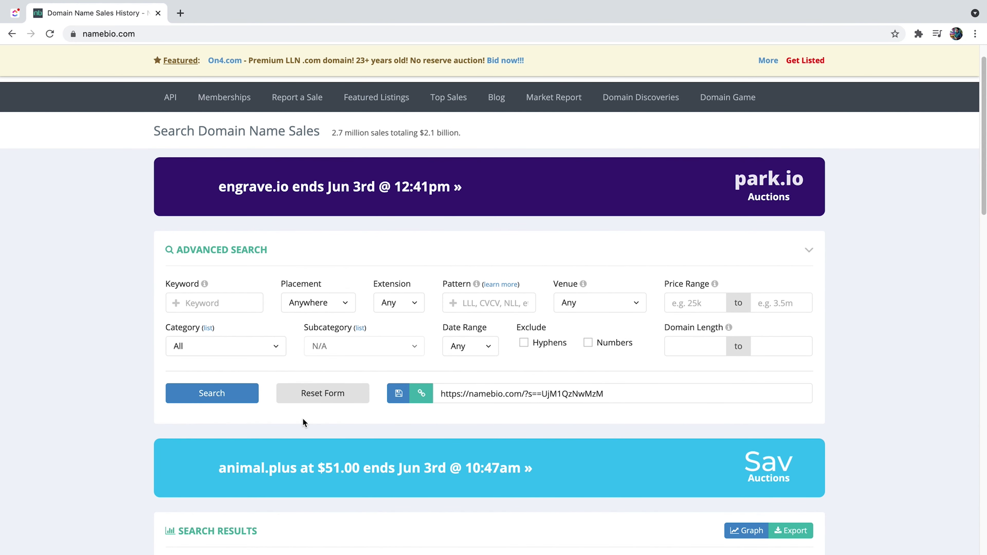
scroll(285, 438, "down", 2)
scroll(284, 438, "up", 3)
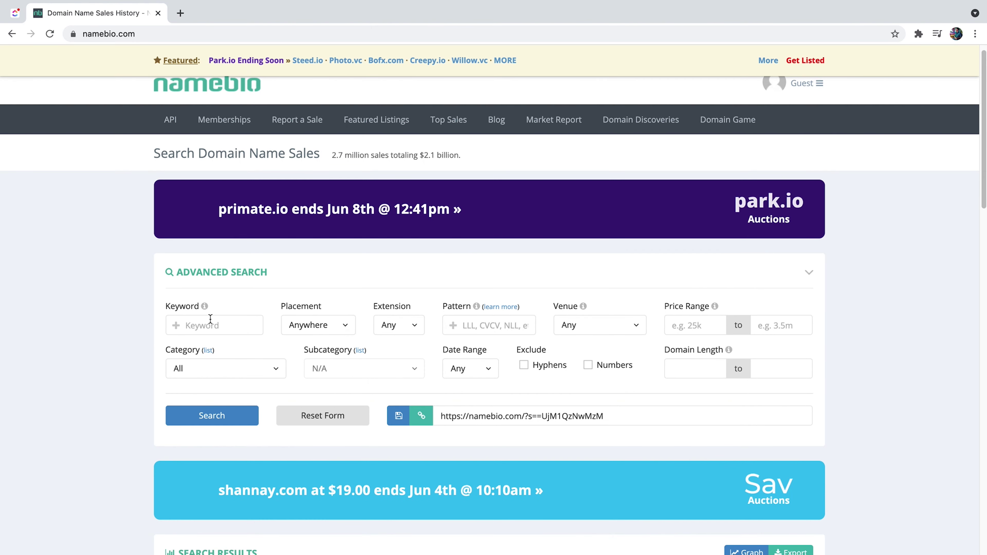
left_click(225, 327)
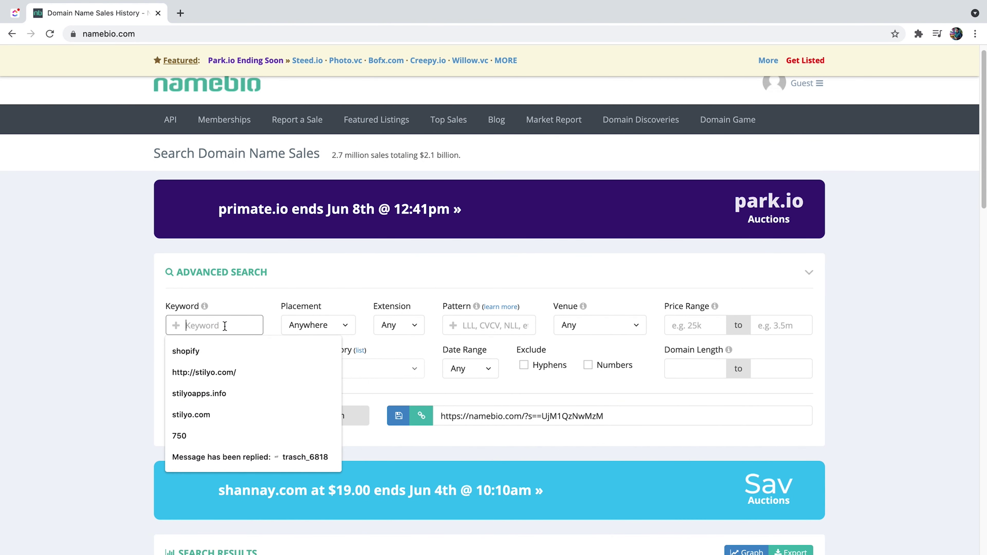
type("dog")
scroll(232, 315, "up", 1)
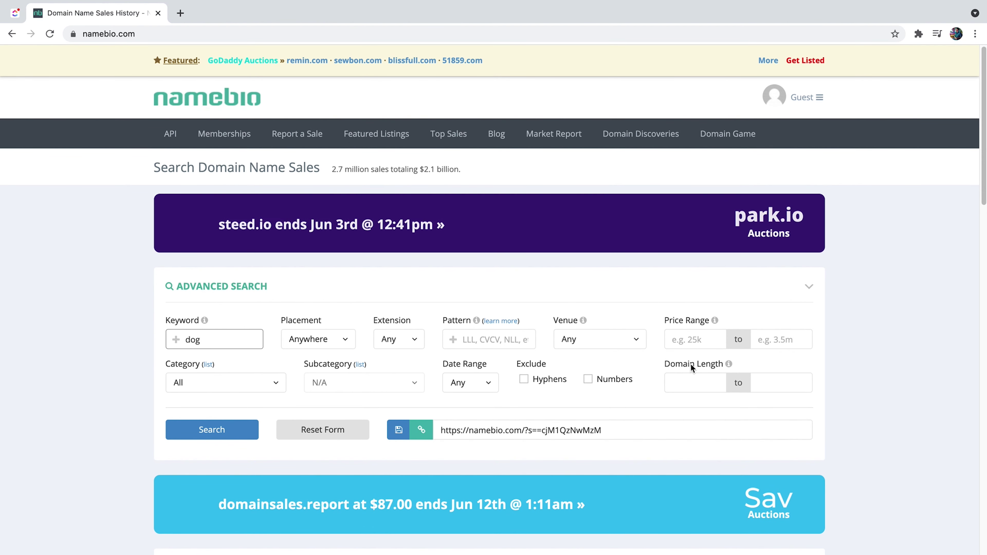
left_click(626, 337)
left_click(445, 291)
scroll(160, 364, "down", 8)
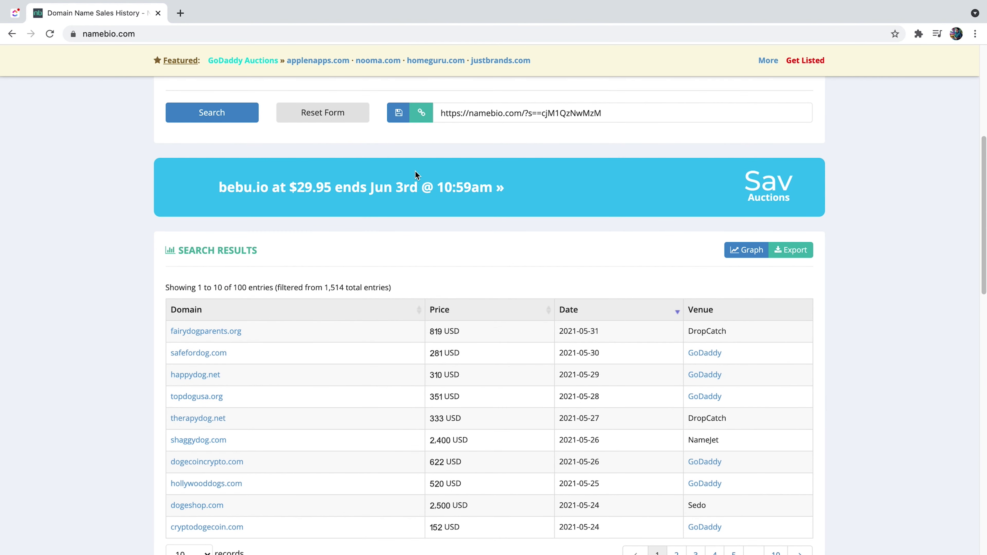
scroll(415, 171, "down", 1)
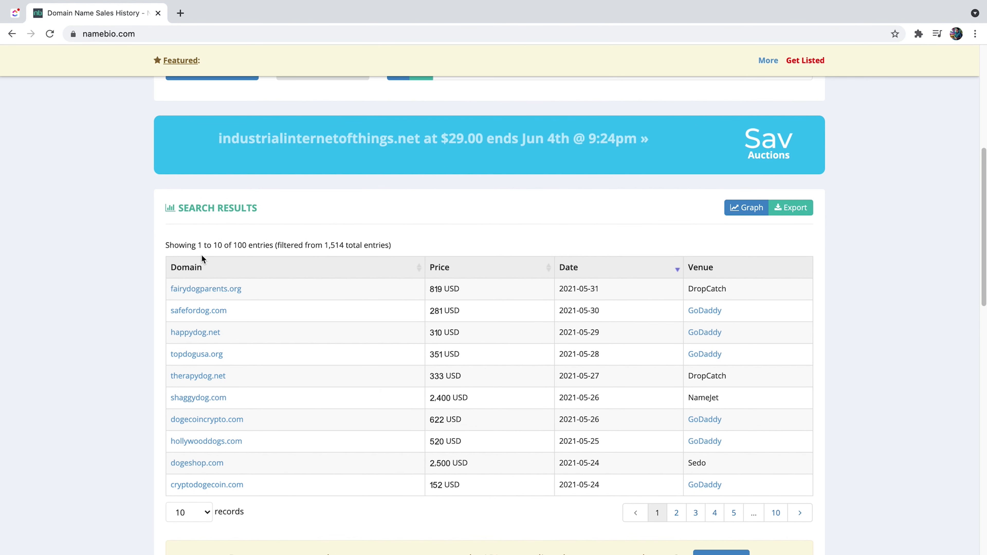
Find 'dog' in the results and highlight the 819 USD and 2,400 USD shaggydog.com prices and the NameJet venue.
key("ctrl+f")
type("dog")
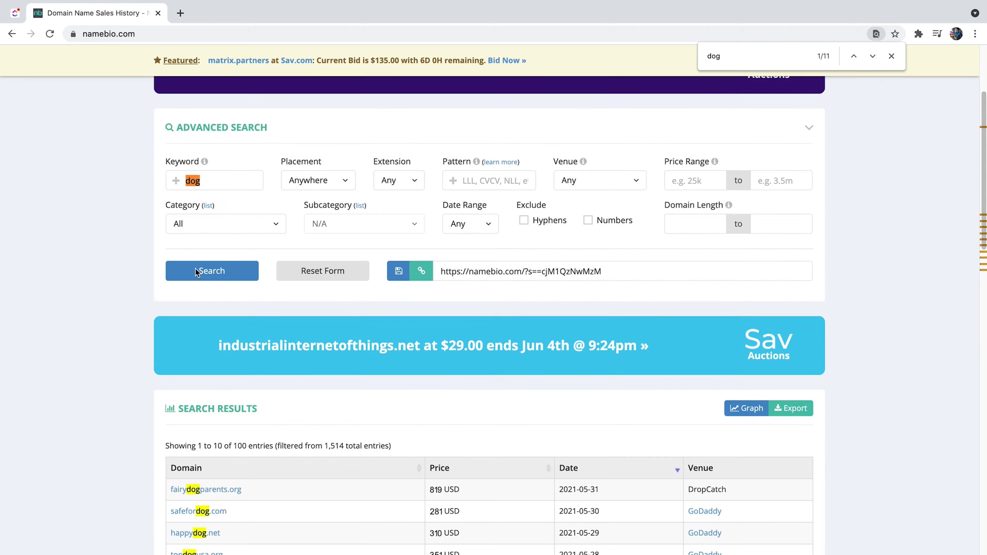
scroll(196, 269, "down", 5)
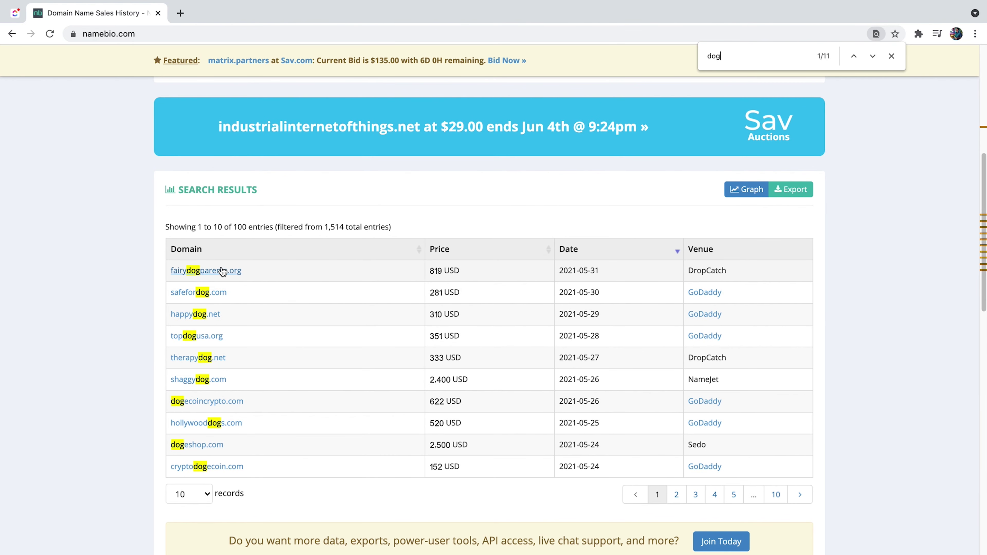
left_click_drag(460, 270, 425, 269)
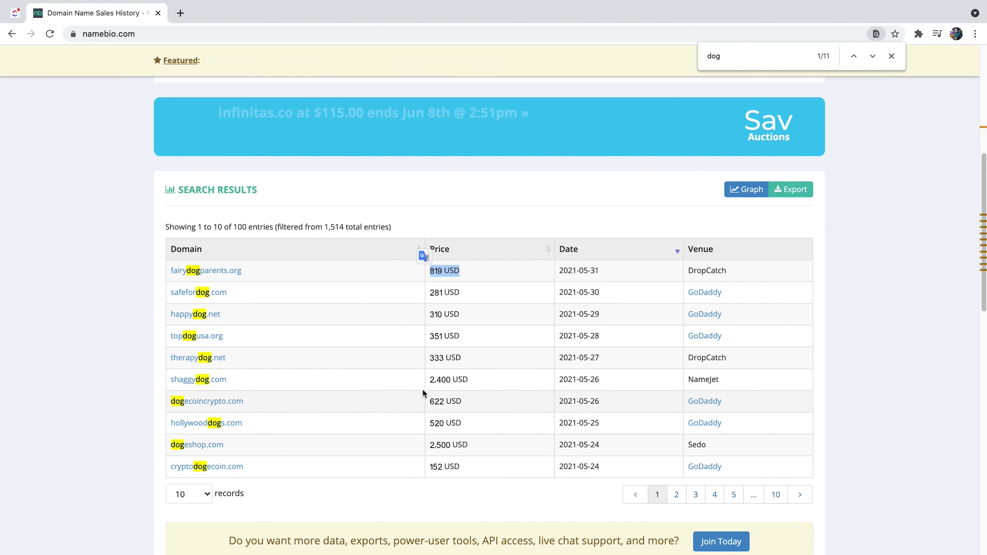
left_click_drag(469, 379, 429, 380)
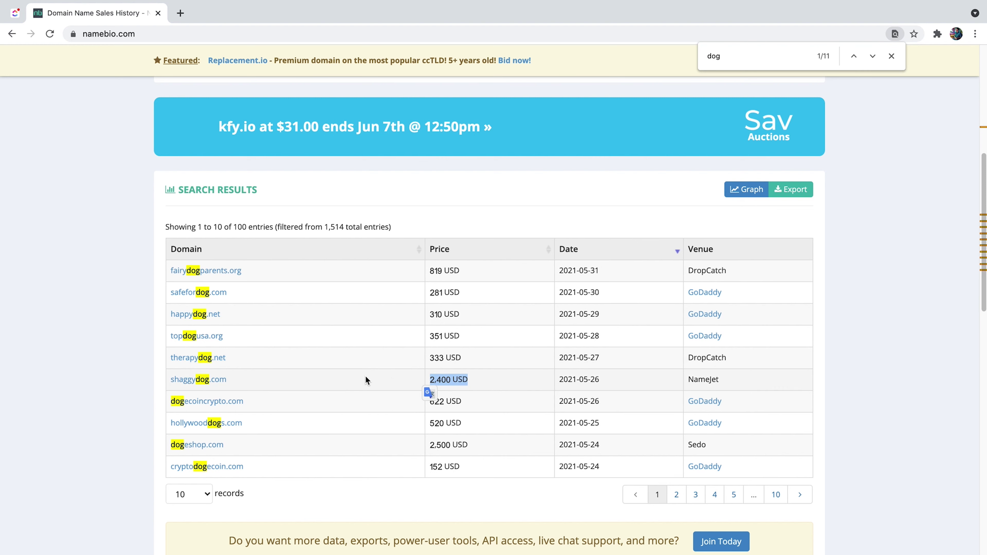
left_click(723, 382)
double_click(723, 382)
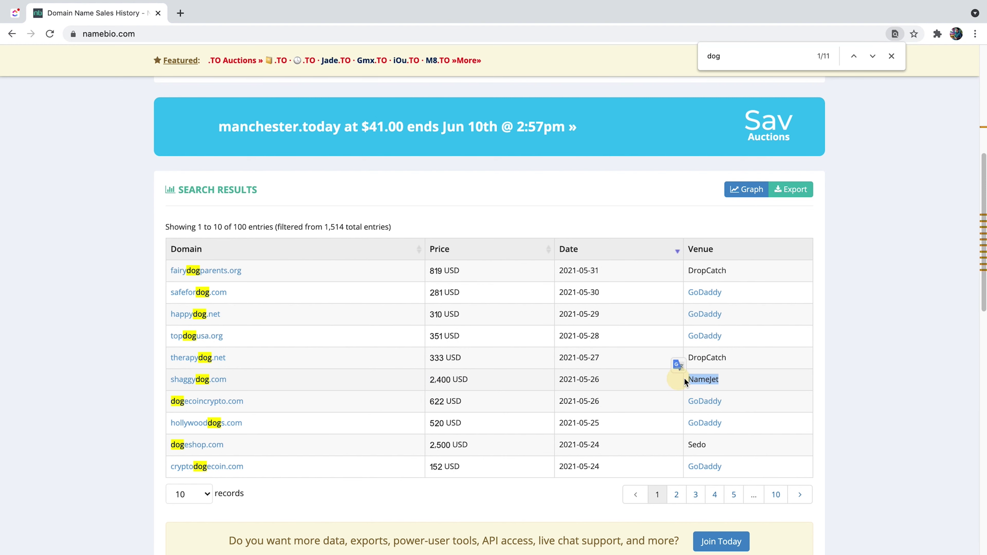
left_click(724, 357)
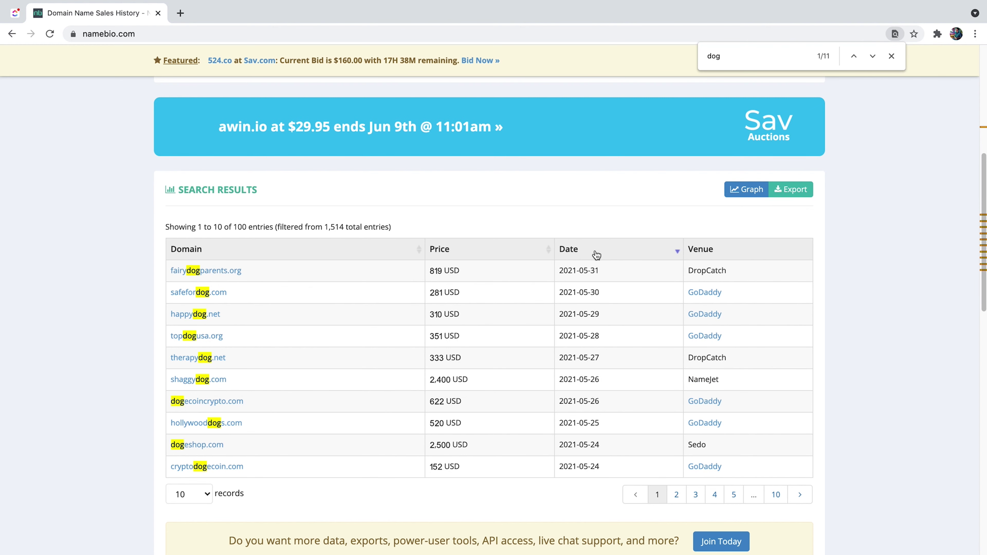
Sort the dog sales by price, highest first, and highlight the top 150,000 USD sale.
left_click(465, 252)
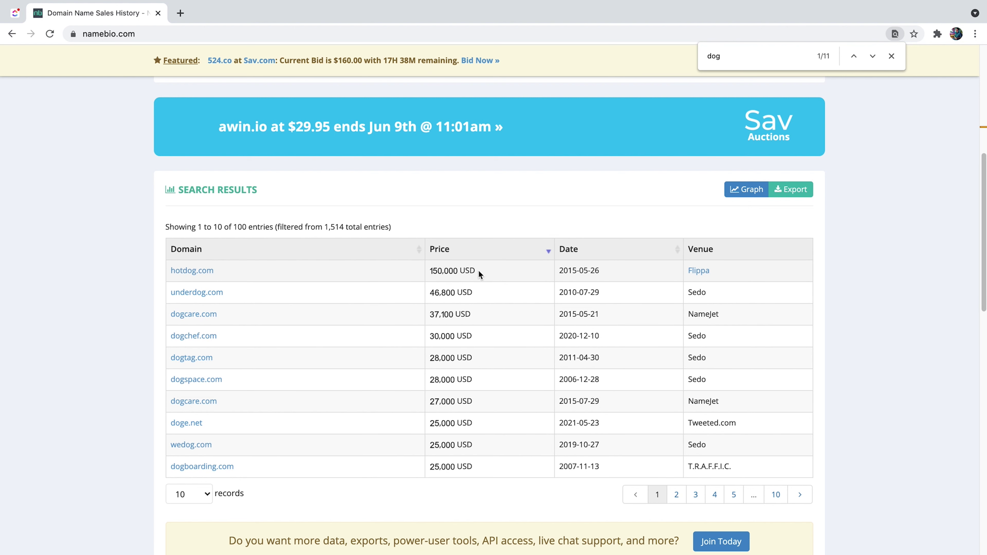
left_click_drag(481, 272, 430, 270)
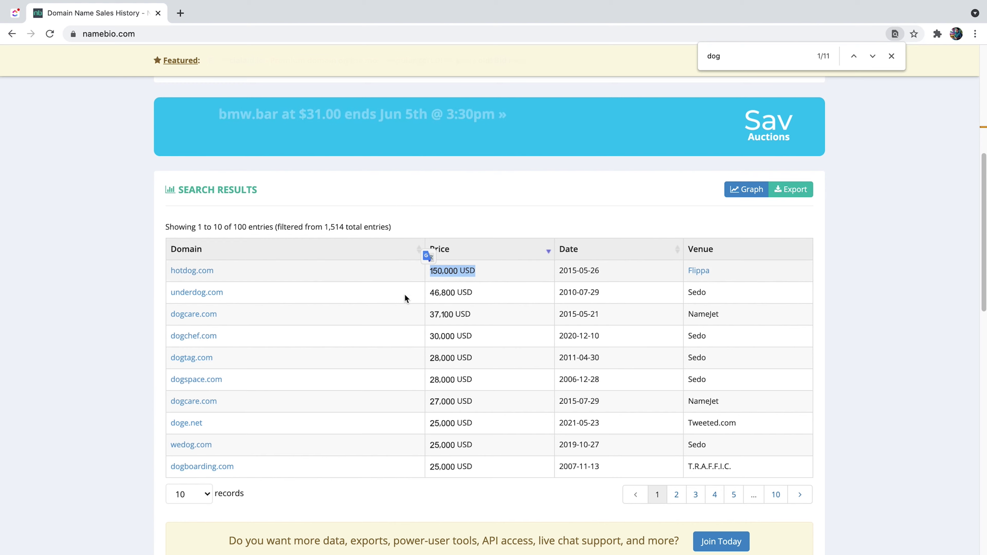
scroll(303, 347, "up", 1)
scroll(304, 343, "up", 10)
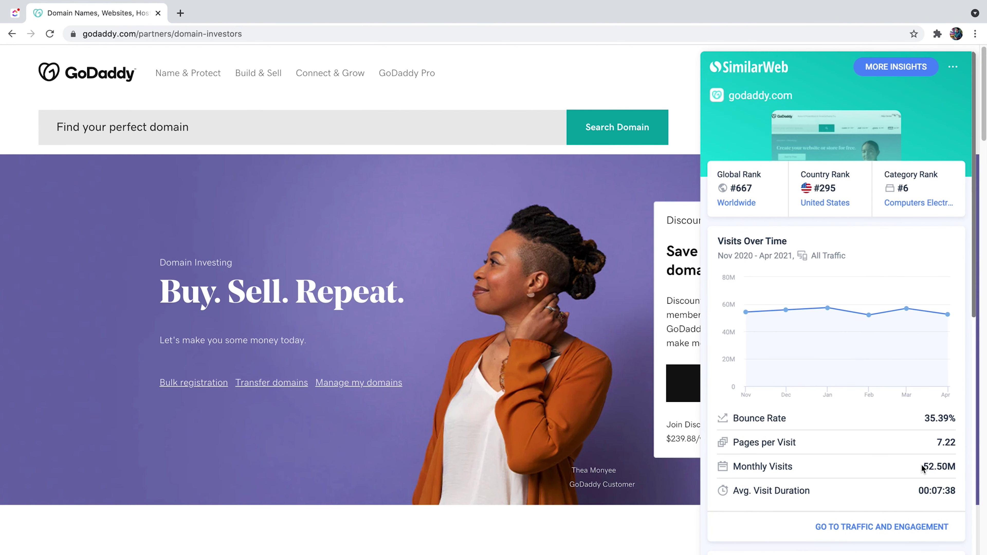
Close the SimilarWeb panel and search GoDaddy for the domain dog.
left_click(409, 172)
left_click(380, 130)
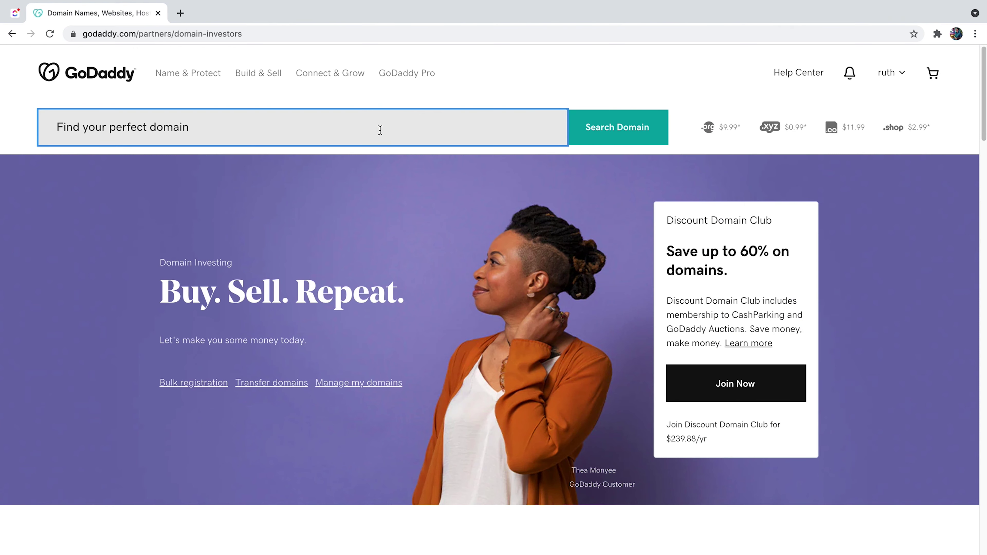
type("dog")
key("Return")
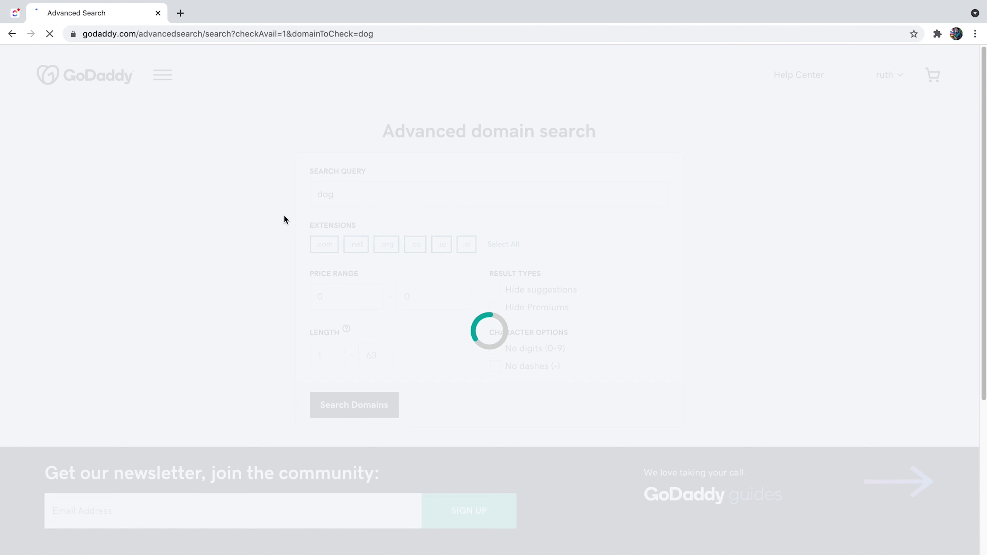
Check the dog.com result and browse the alternative, extension and premium dog domains.
scroll(283, 219, "down", 5)
double_click(284, 255)
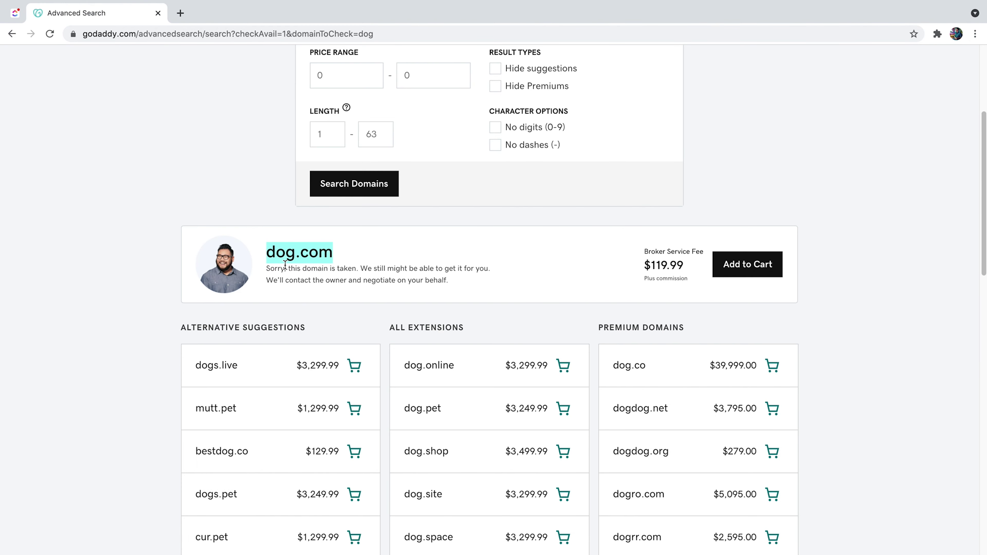
scroll(272, 266, "down", 2)
scroll(230, 327, "down", 2)
scroll(547, 331, "down", 5)
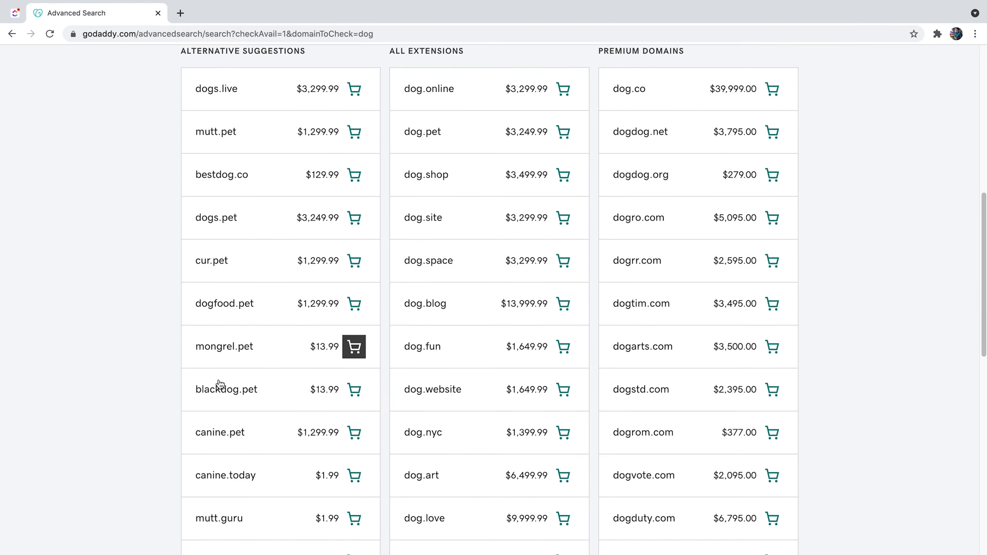
scroll(219, 382, "down", 9)
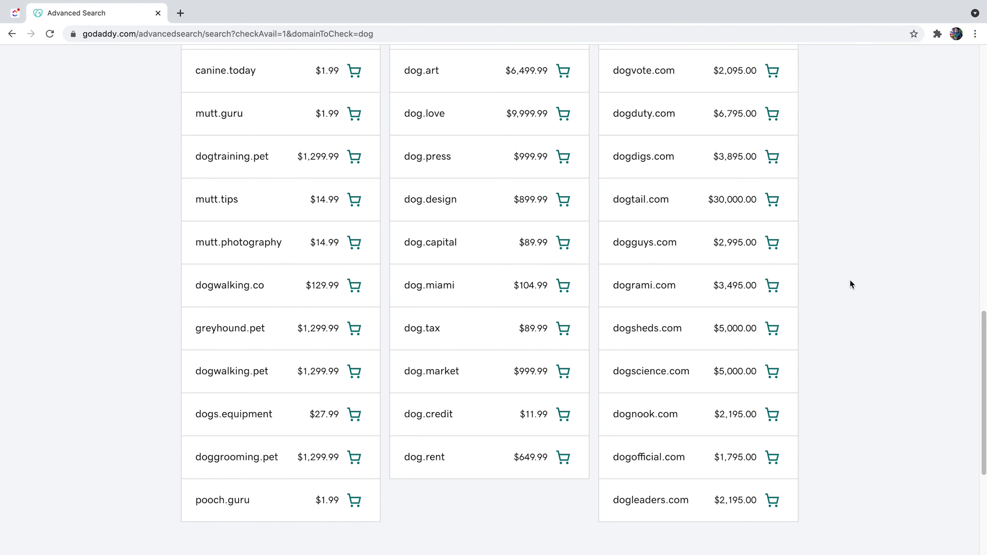
scroll(850, 283, "up", 3)
scroll(850, 284, "up", 14)
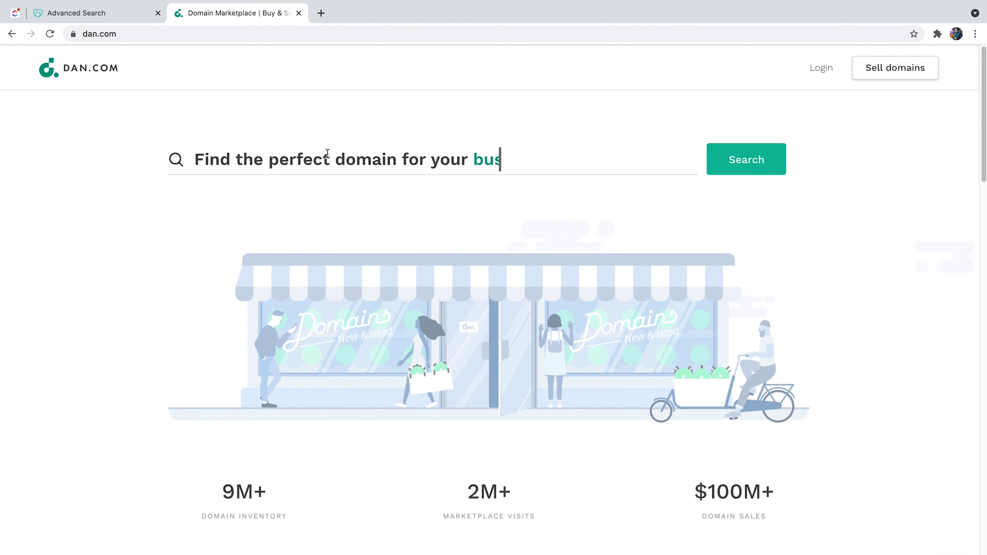
Search Dan.com for checkoutupsell and open checkoutupsell.com, offered for rent at $100/month.
left_click(420, 159)
type("checkoutupsell")
key("Return")
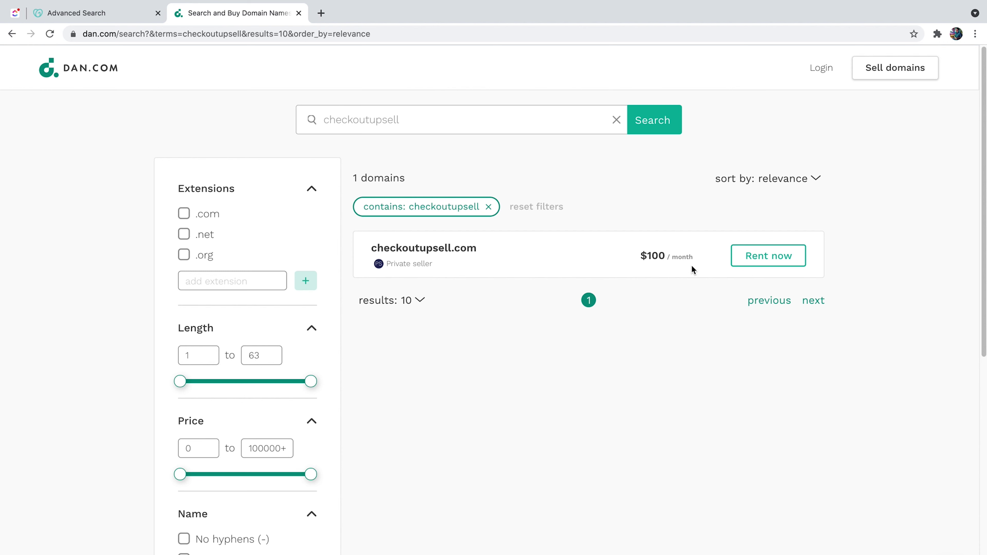
left_click(409, 251)
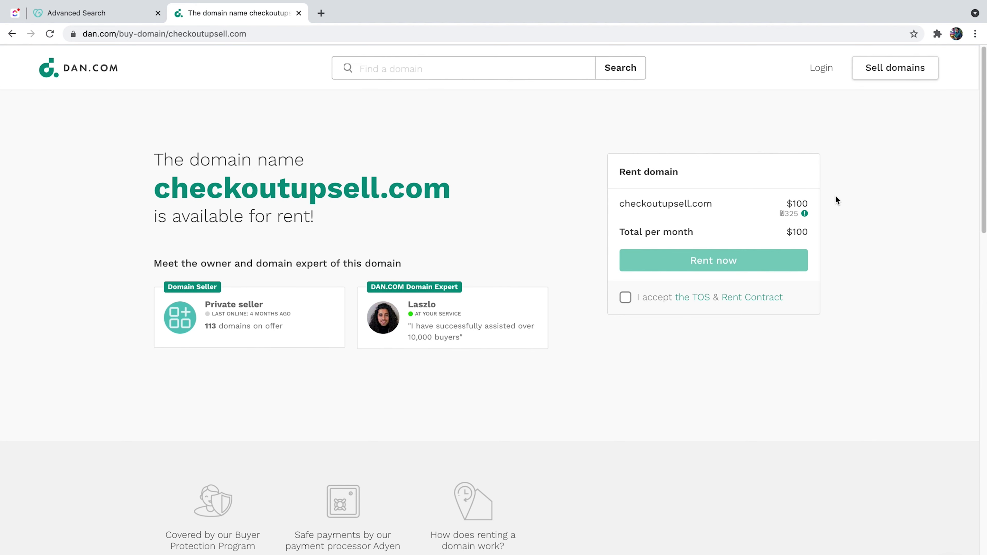
left_click_drag(786, 202, 820, 203)
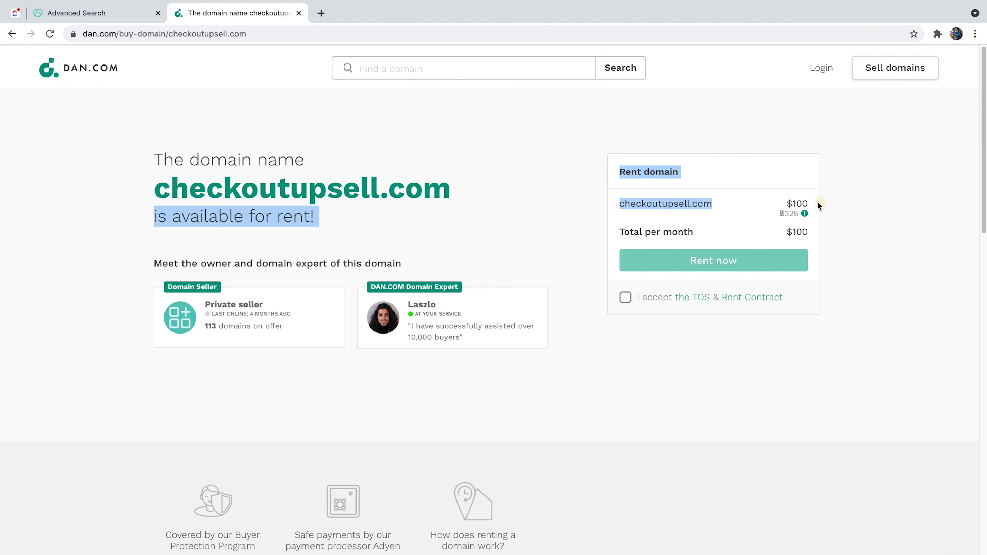
left_click(789, 202)
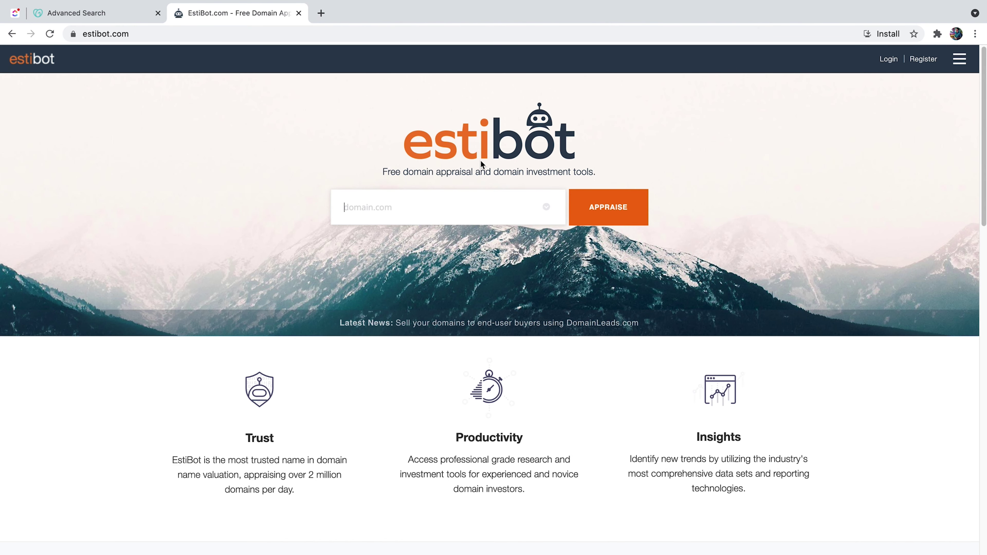
Request an EstiBot appraisal for upsell.
scroll(481, 159, "down", 8)
scroll(476, 173, "up", 10)
left_click(422, 214)
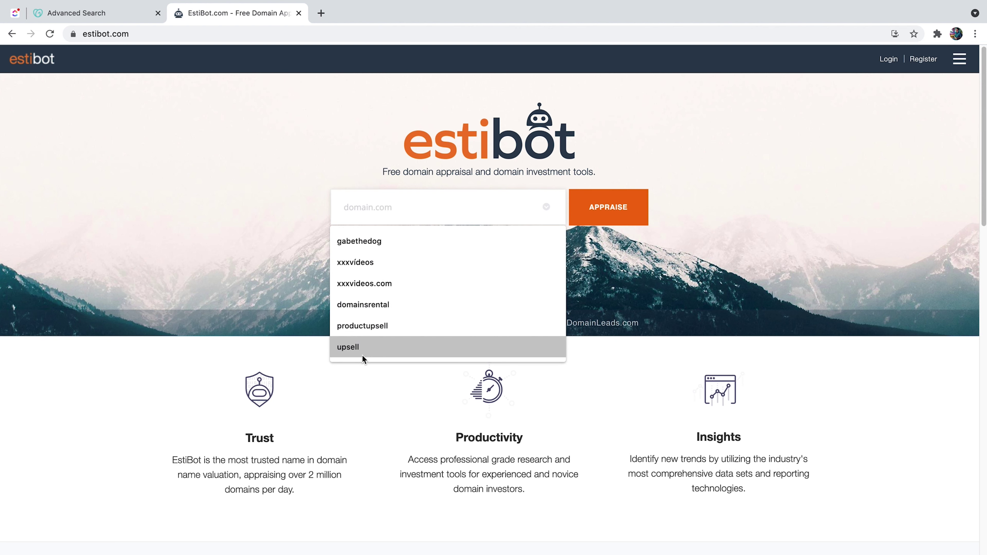
left_click(365, 347)
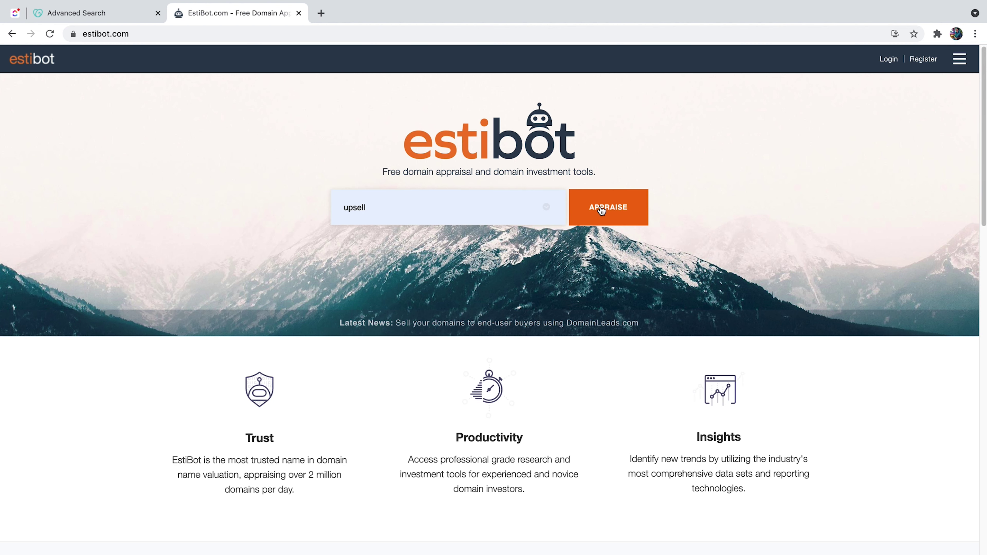
left_click(609, 208)
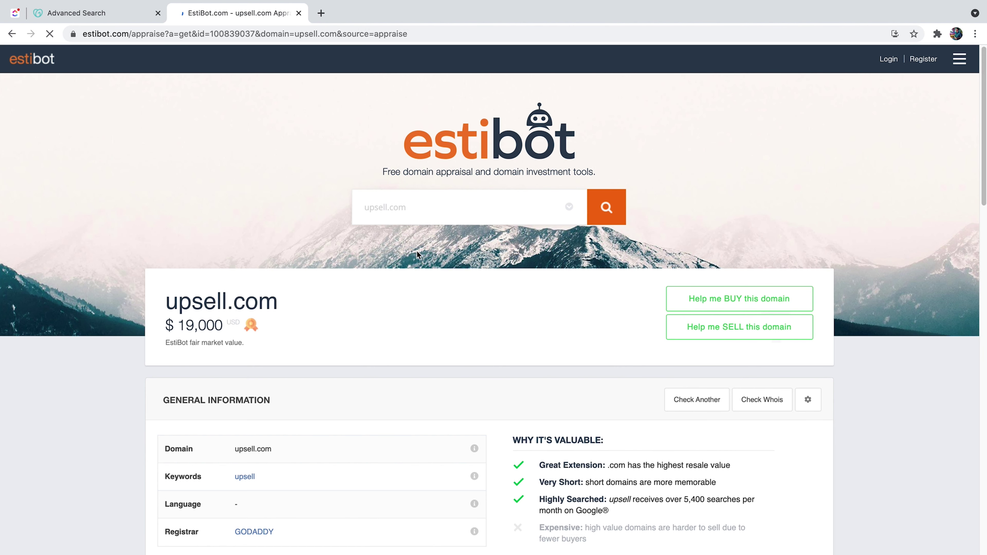
Review the upsell.com appraisal's valuation and search volume figures.
scroll(355, 269, "down", 1)
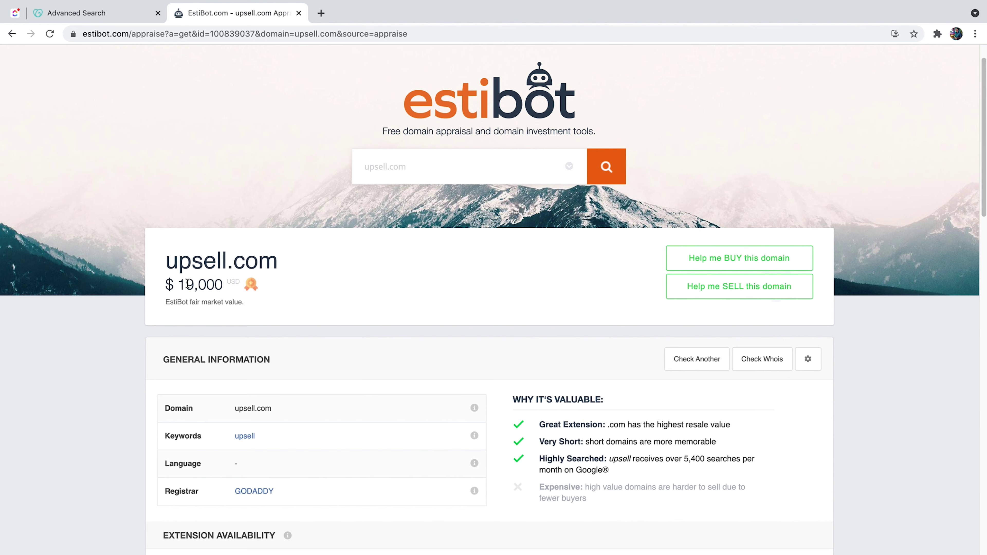
left_click_drag(178, 284, 215, 284)
scroll(338, 276, "down", 2)
scroll(338, 277, "down", 1)
scroll(478, 367, "down", 3)
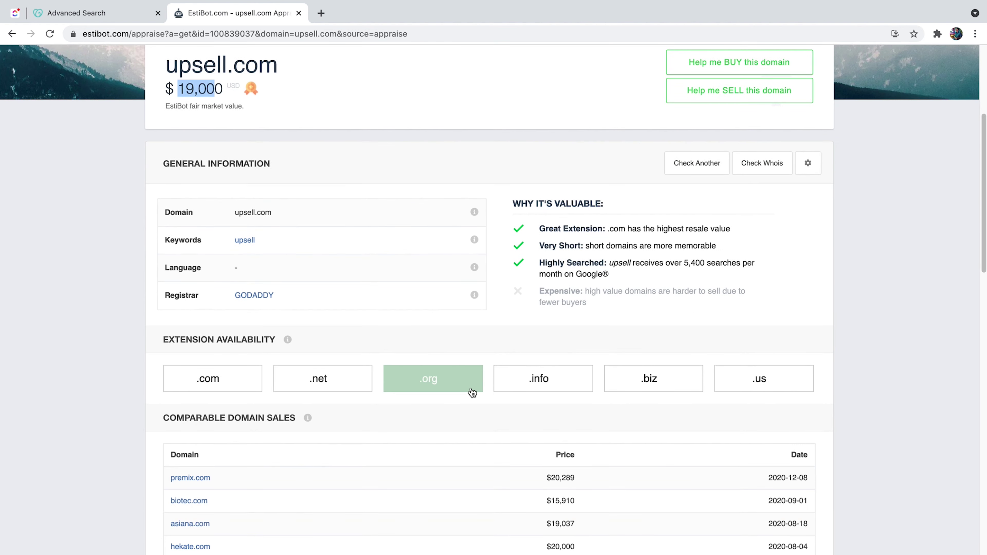
scroll(469, 392, "down", 6)
scroll(528, 469, "down", 7)
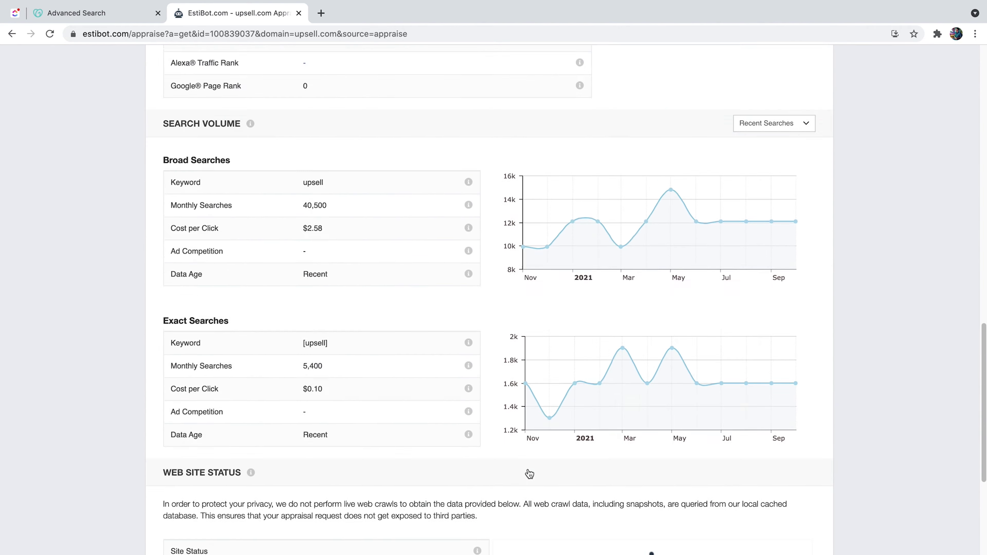
scroll(505, 420, "up", 20)
left_click(284, 299)
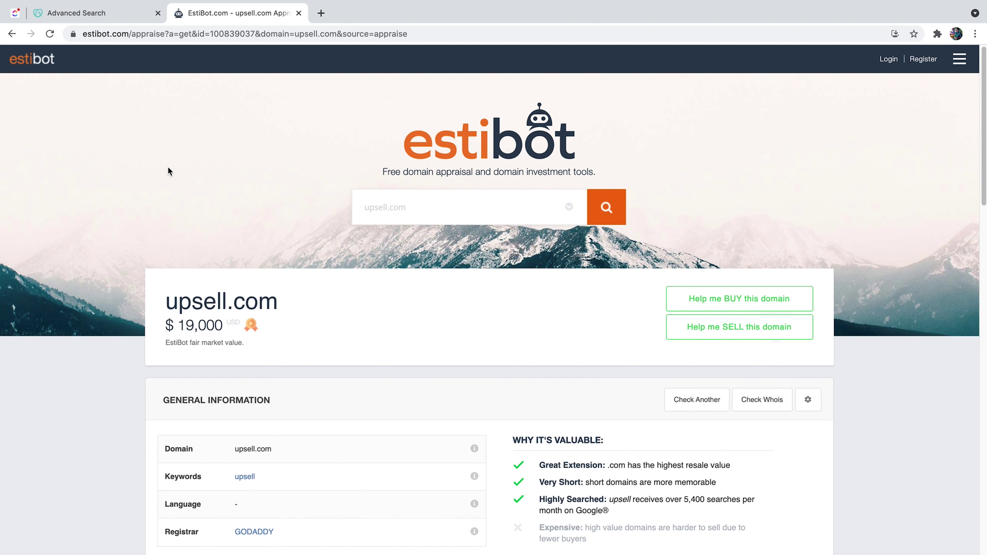
Request an appraisal for the made-up name lkjh.
left_click(415, 213)
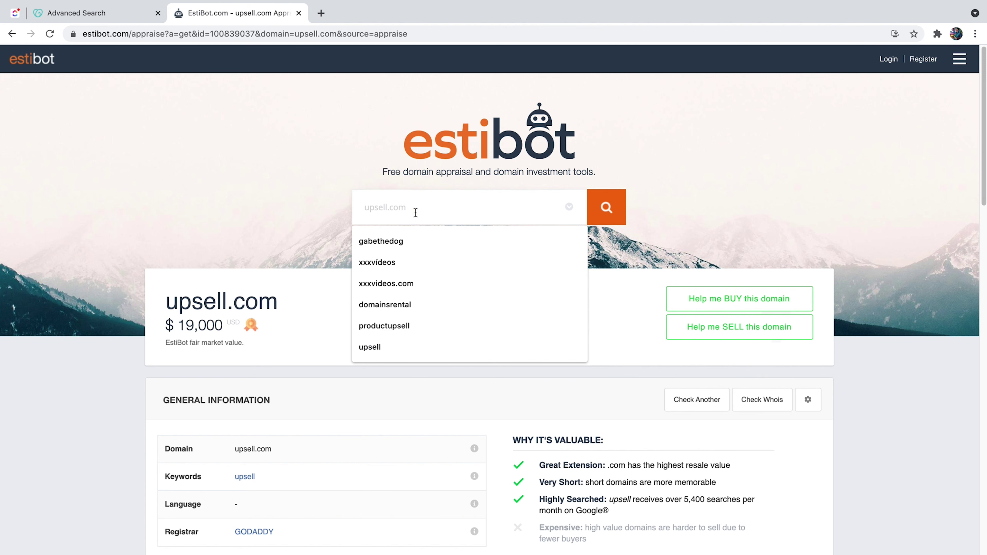
type("lkjhd")
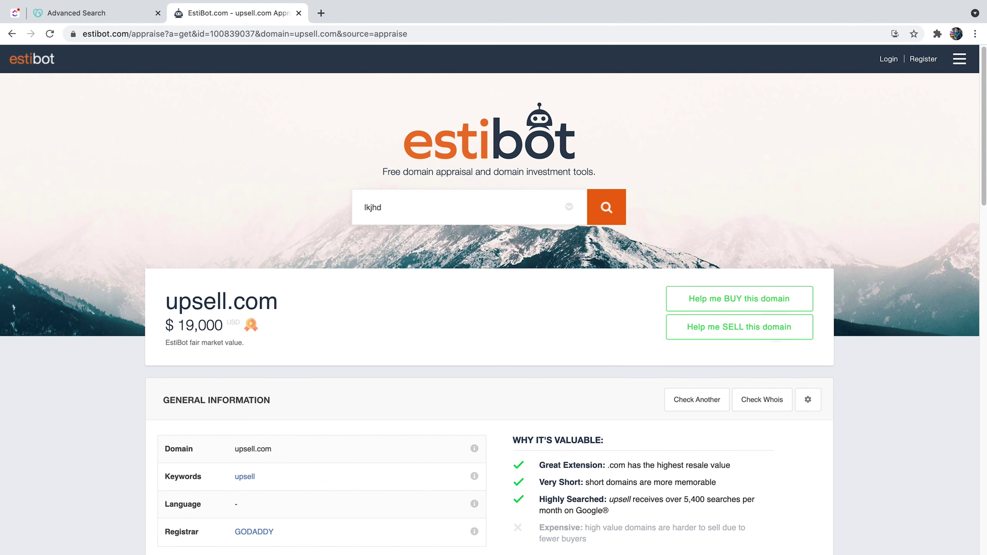
key("Return")
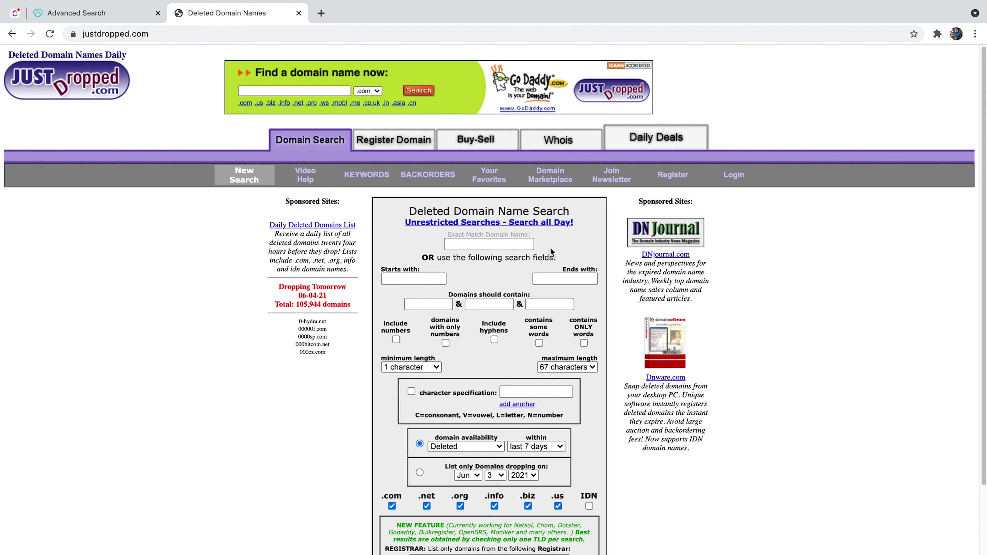
Search deleted domains for exact match 'do', excluding .net, .org, .info, .biz and .us, and browse the results.
left_click(464, 244)
type("dog")
scroll(387, 259, "down", 3)
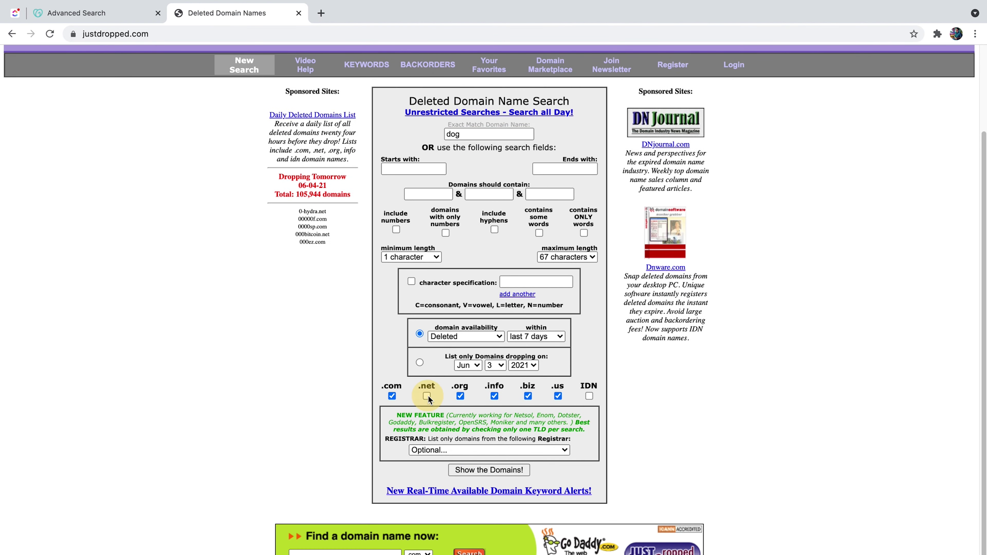
left_click(426, 396)
left_click(459, 396)
left_click(494, 397)
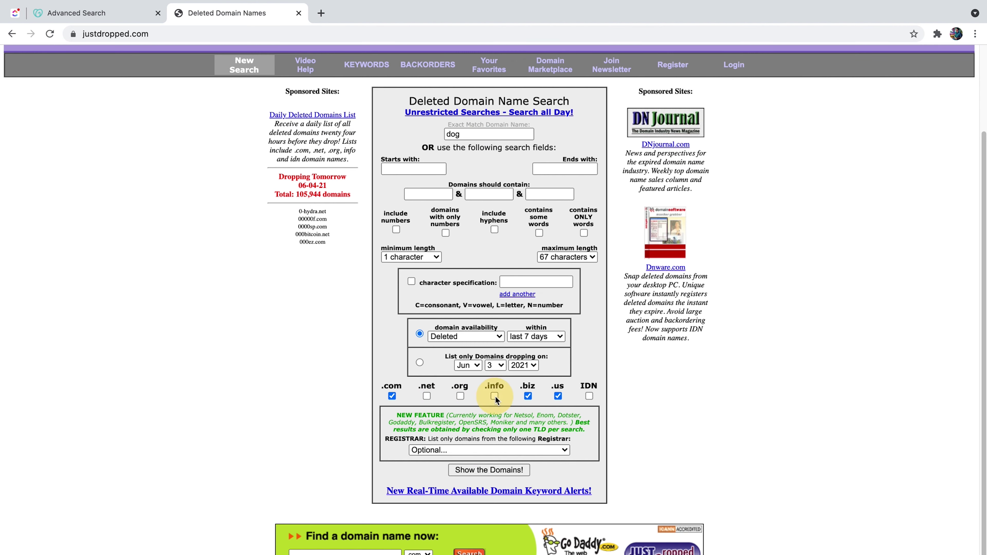
left_click(527, 396)
left_click(557, 396)
left_click(468, 470)
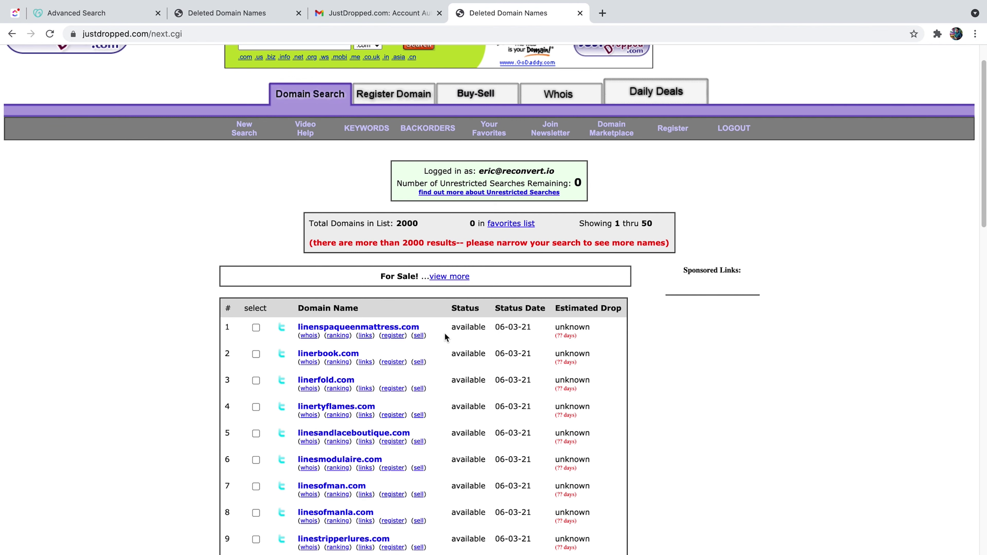
scroll(362, 339, "down", 3)
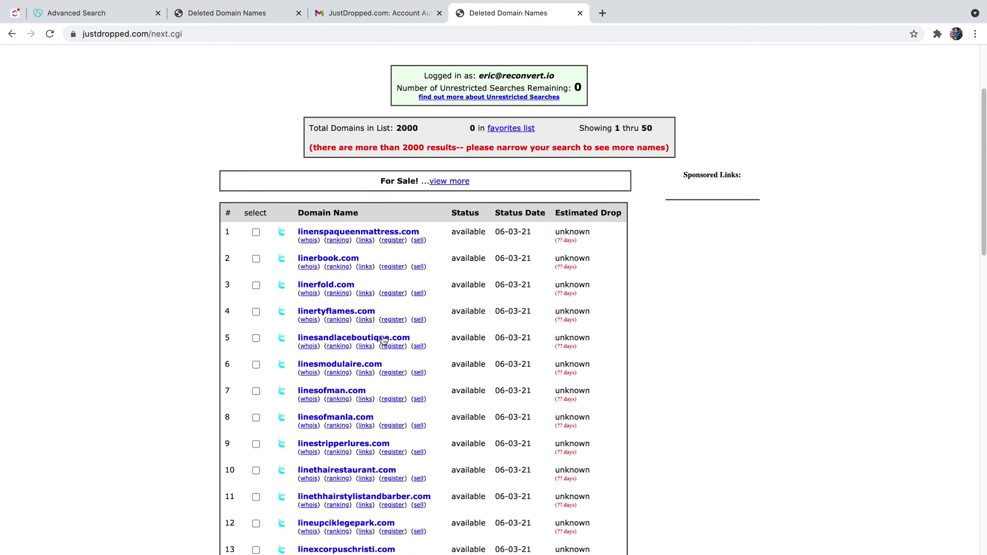
scroll(390, 273, "down", 1)
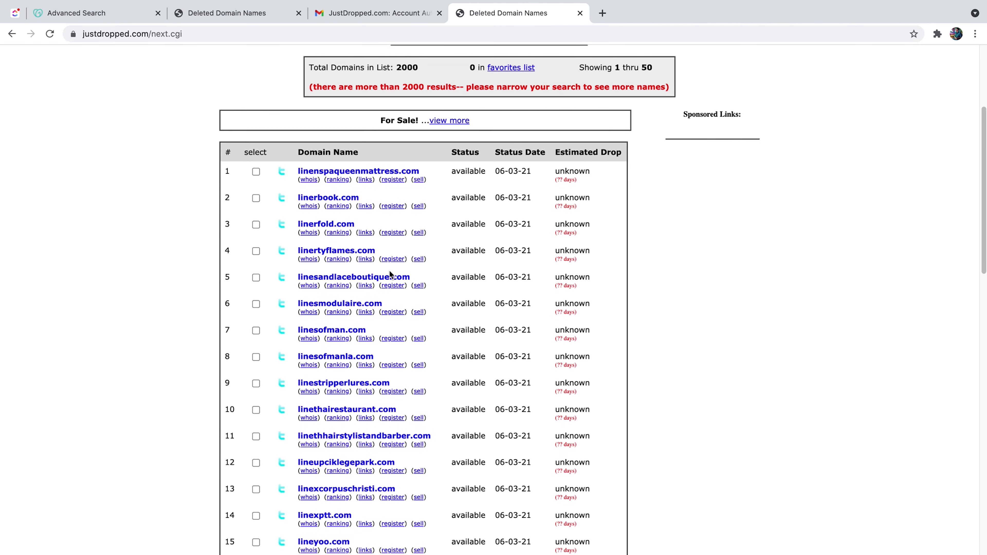
scroll(390, 272, "down", 3)
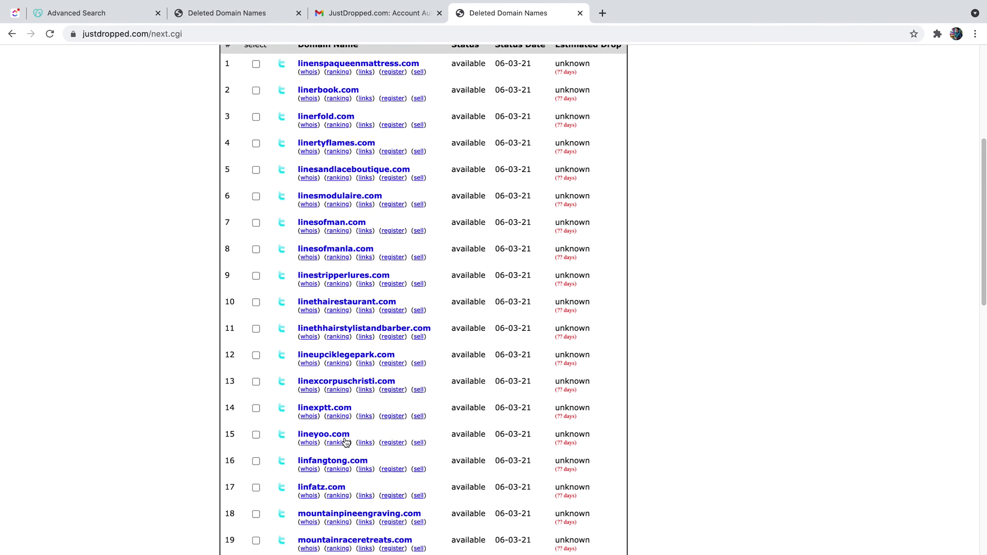
scroll(458, 419, "down", 13)
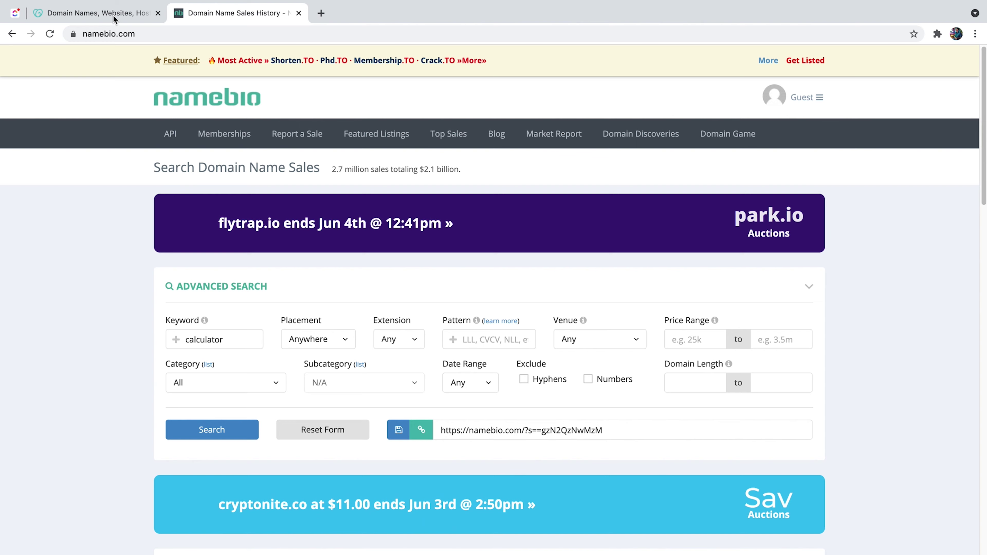
Check sumcalculator.com on GoDaddy and note its $99.00 minimum offer.
left_click(97, 13)
left_click(233, 127)
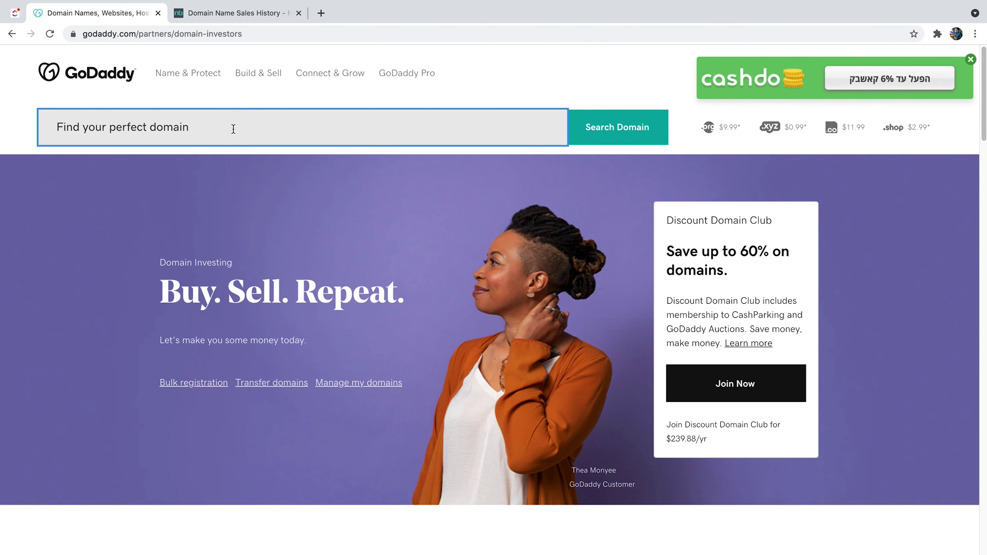
type("sumcalculator.com")
key("Return")
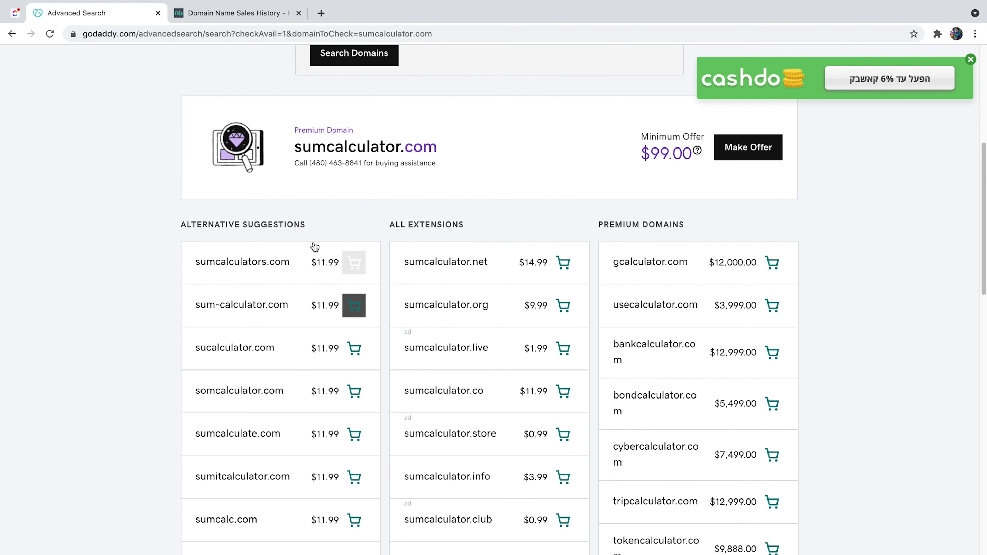
left_click_drag(641, 153, 668, 155)
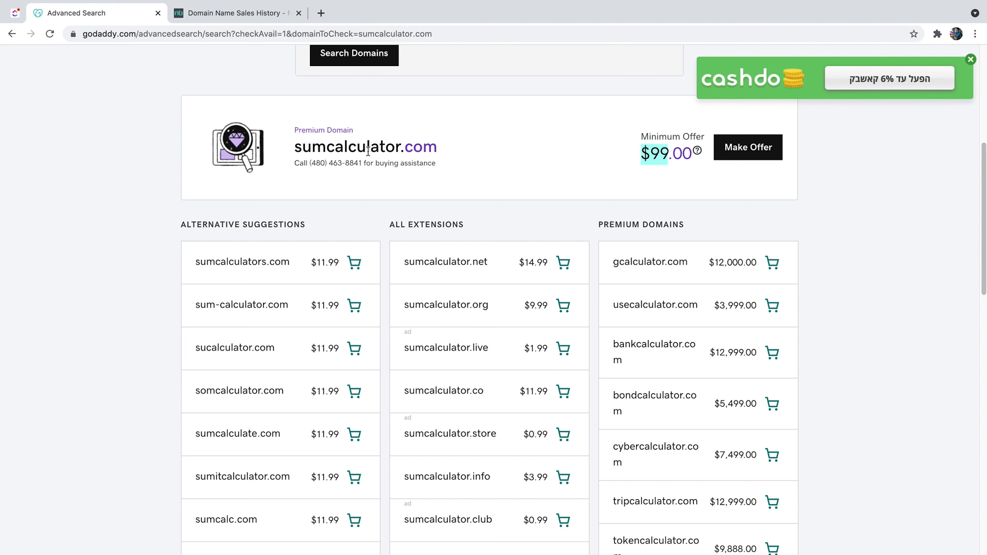
left_click_drag(325, 147, 460, 146)
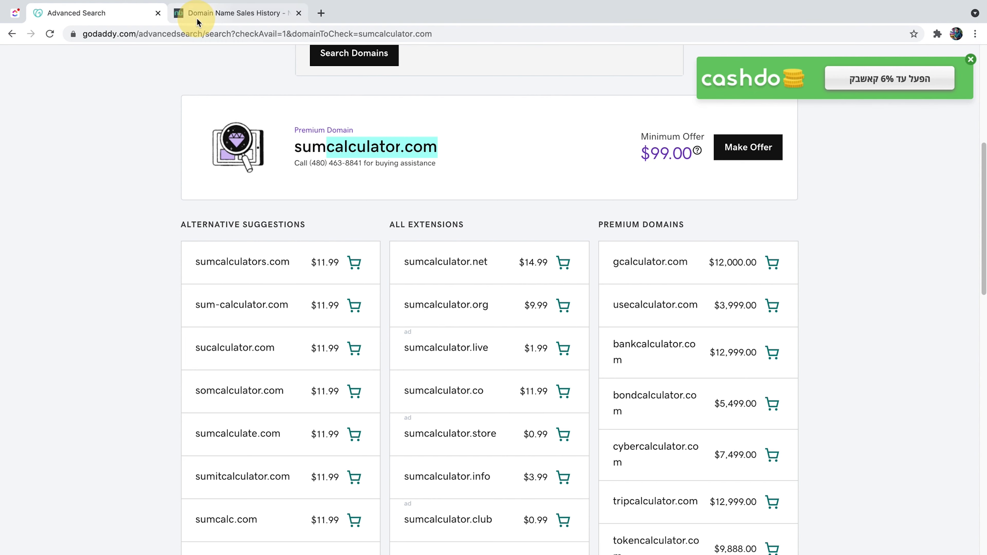
Go back to NameBio and browse the 100 calculator domain sales.
left_click(233, 13)
left_click_drag(235, 323, 176, 319)
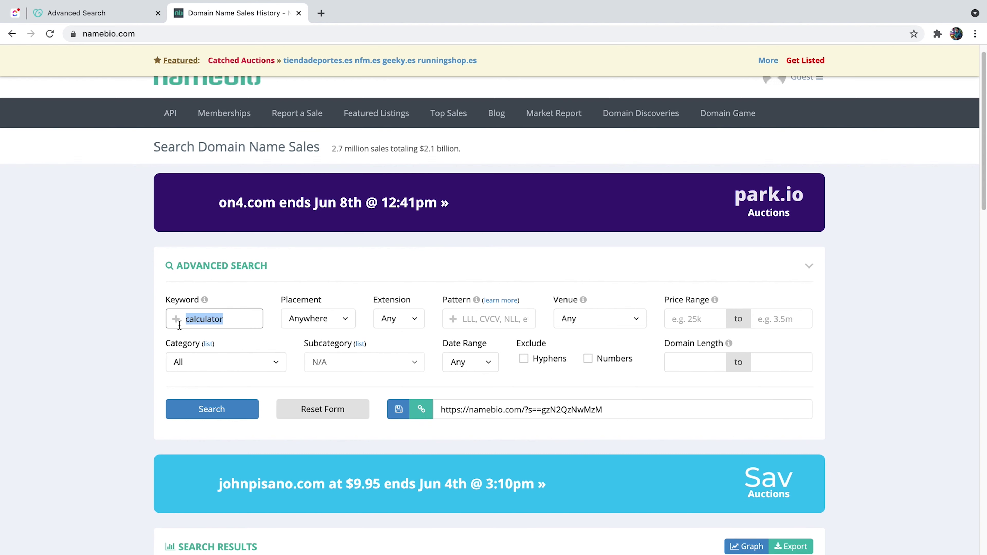
scroll(330, 342, "down", 3)
scroll(349, 367, "down", 5)
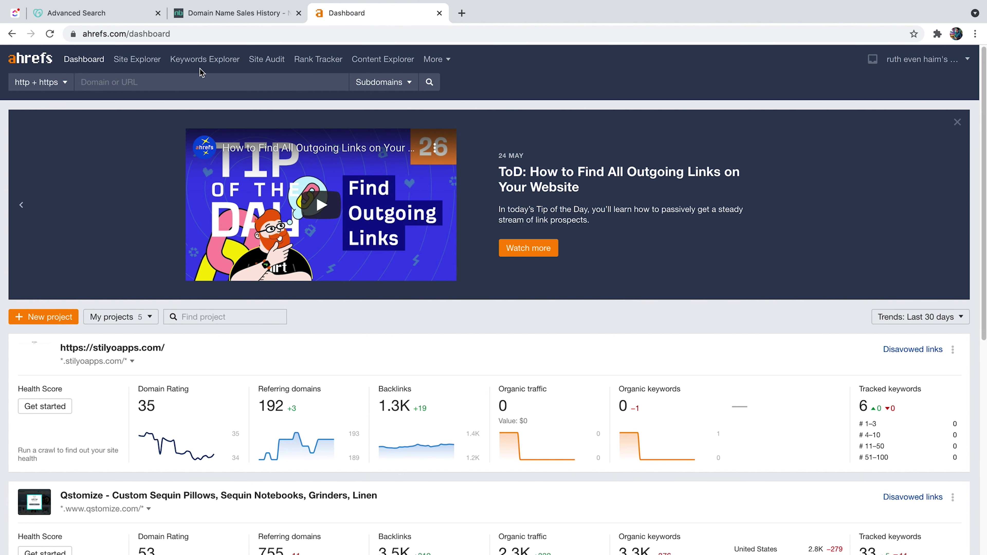
Search Ahrefs Keywords Explorer for case and view all 'Having same terms' ideas.
left_click(202, 60)
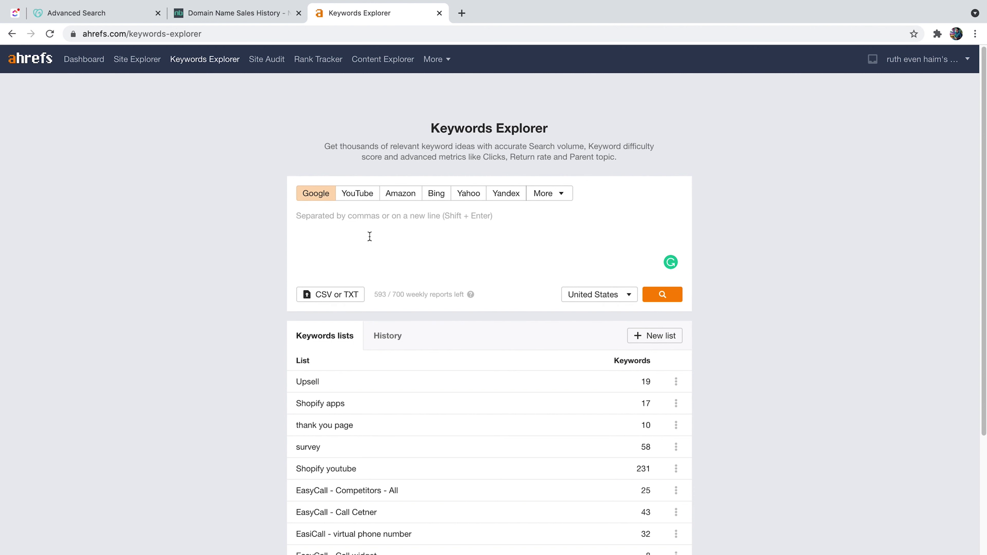
type("case")
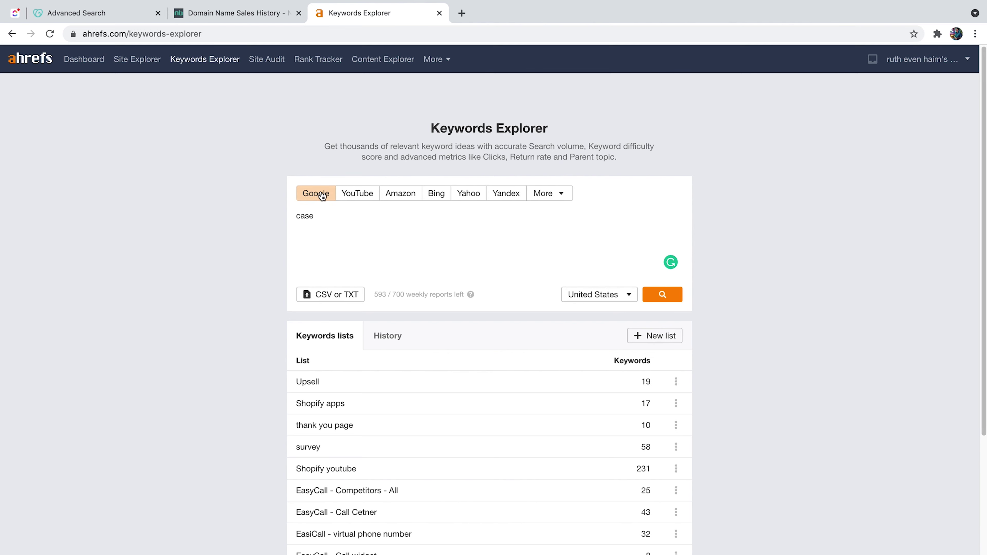
left_click(663, 295)
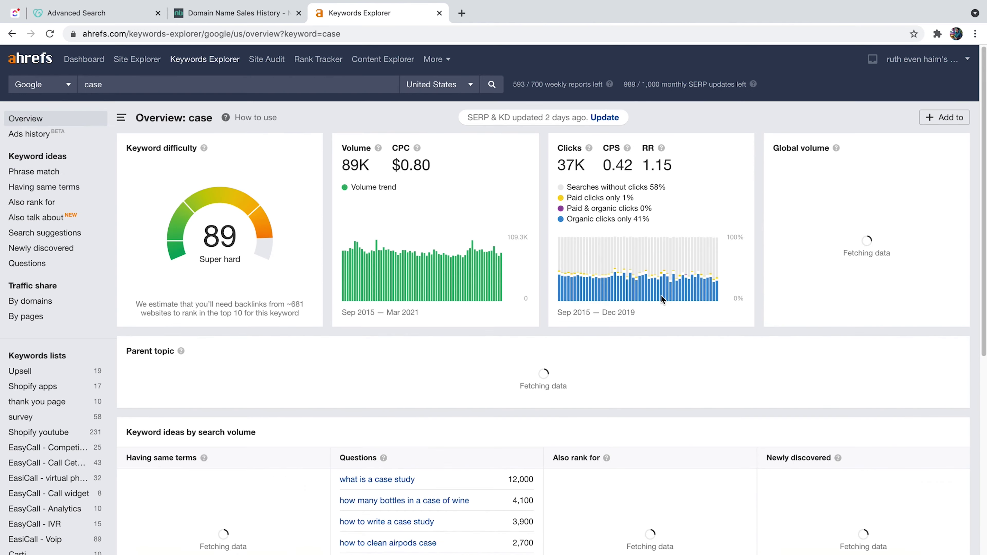
scroll(645, 293, "down", 5)
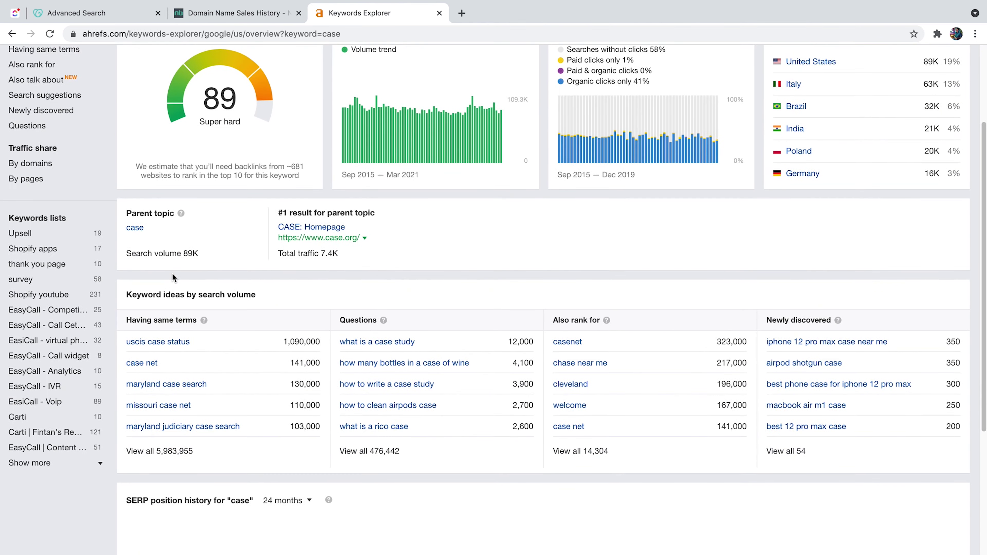
left_click(166, 456)
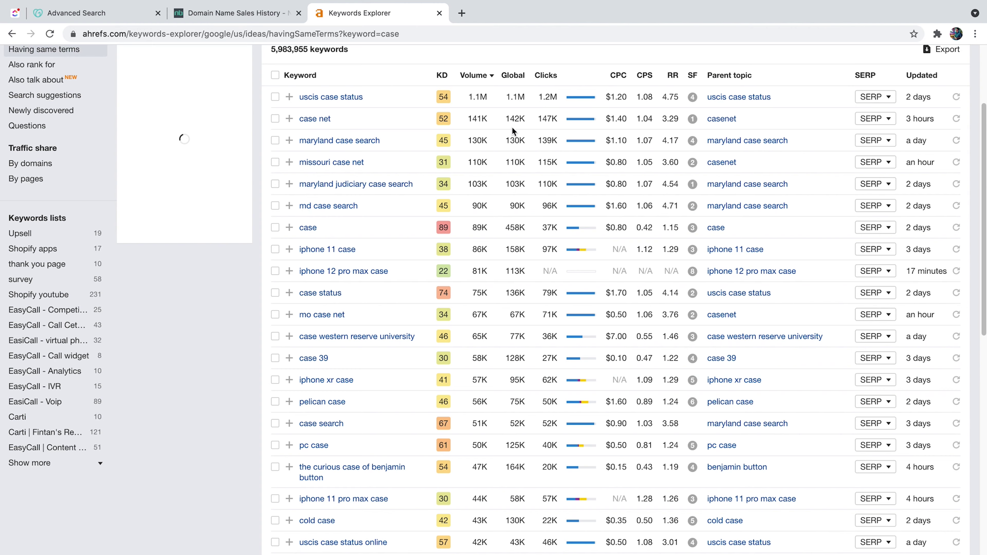
scroll(504, 107, "up", 1)
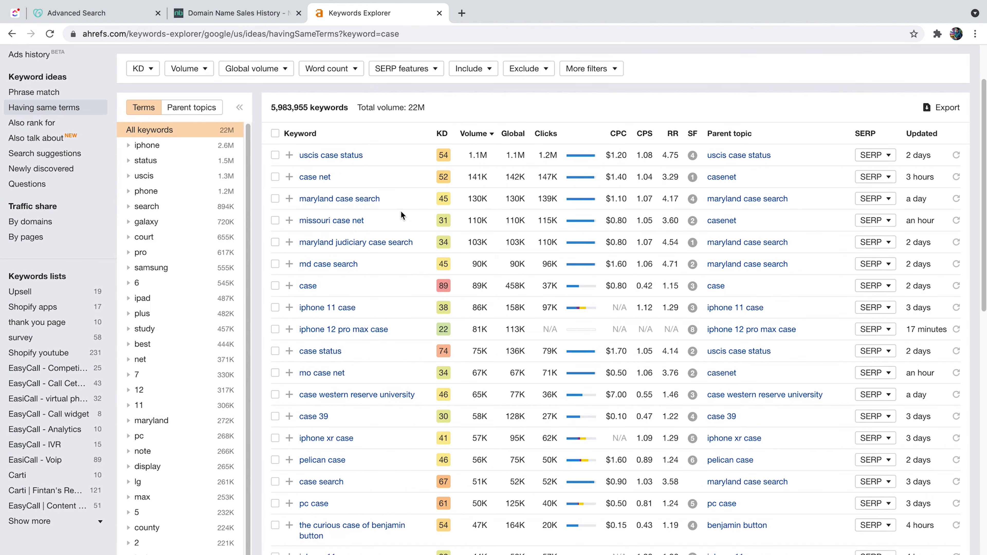
double_click(474, 155)
Export the first 1,000 keywords as a CSV with Microsoft Excel encoding.
mouse_move(592, 271)
scroll(592, 267, "up", 2)
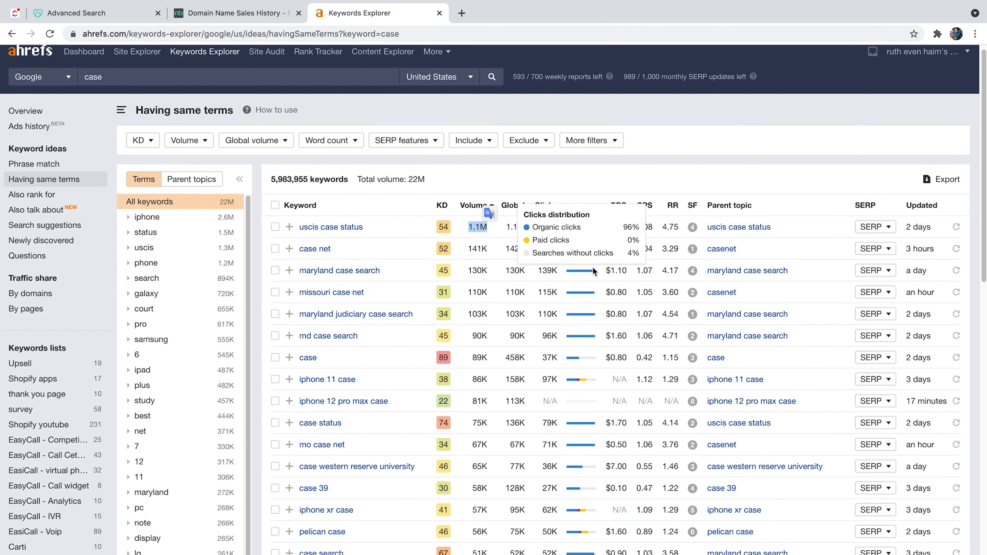
left_click(933, 182)
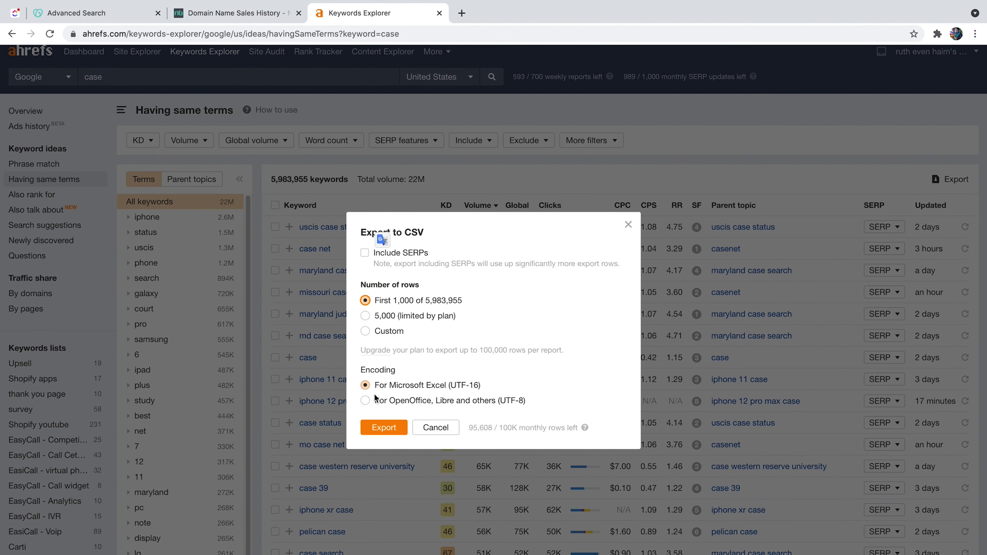
left_click(379, 427)
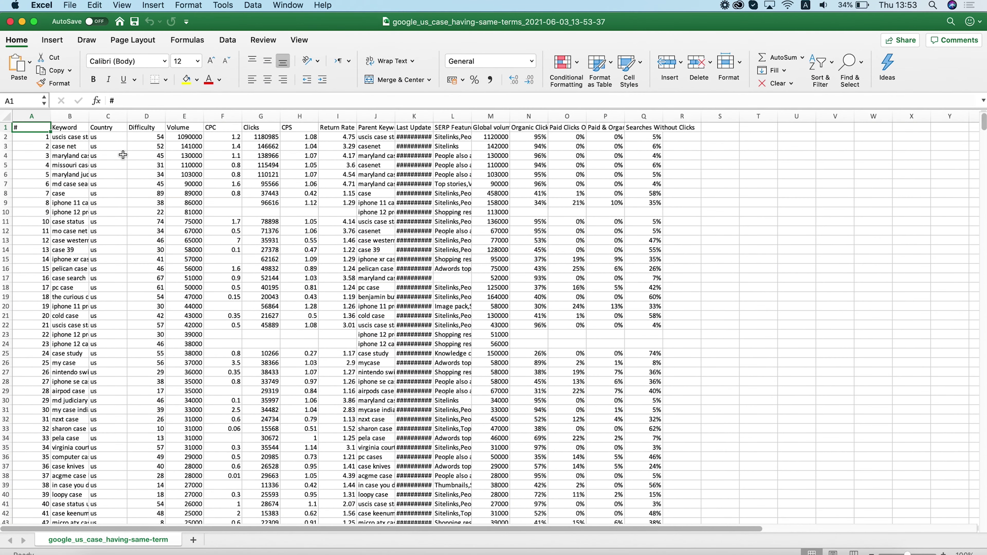
Insert two blank columns at C and D, and delete columns H through U and E–F.
left_click_drag(108, 116, 146, 116)
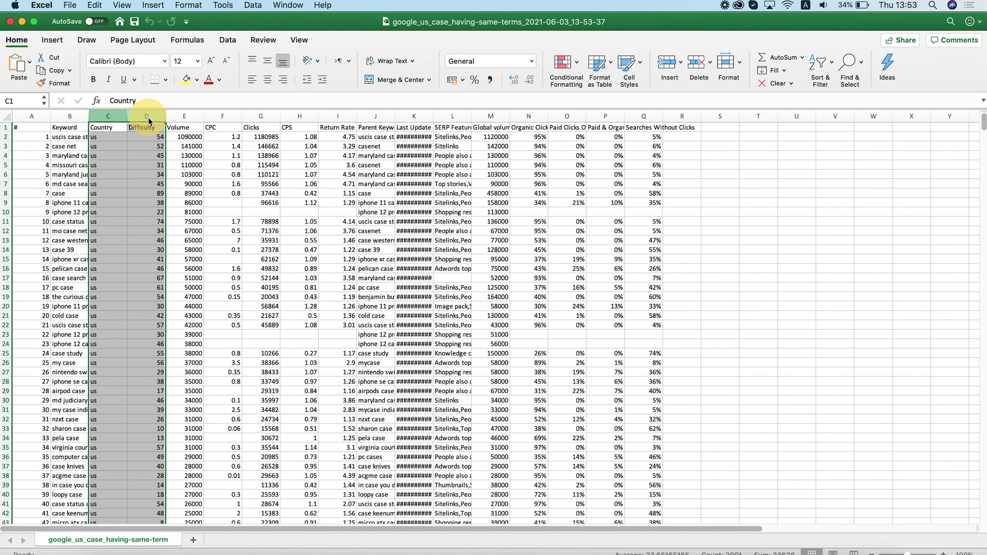
right_click(147, 117)
left_click(173, 175)
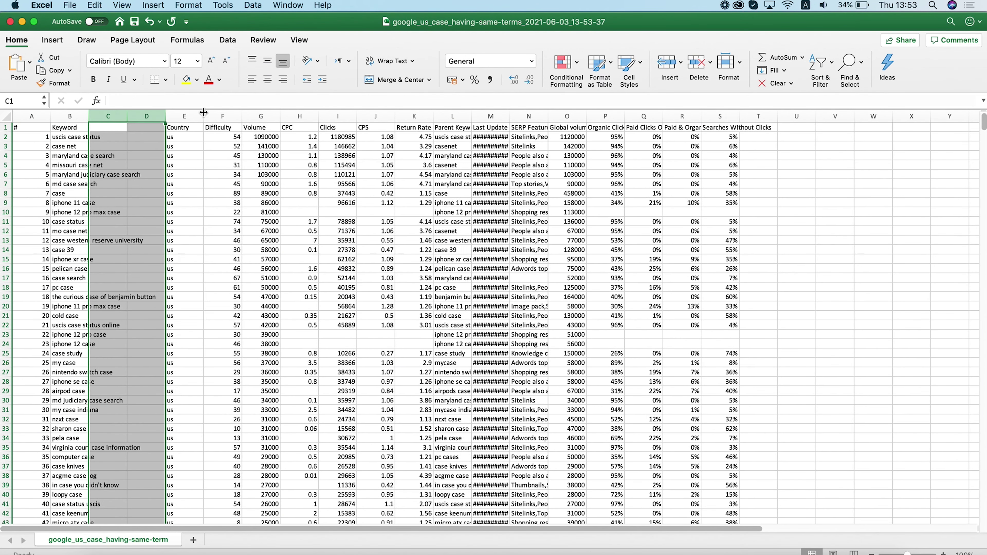
left_click_drag(282, 116, 776, 102)
right_click(744, 116)
left_click(778, 189)
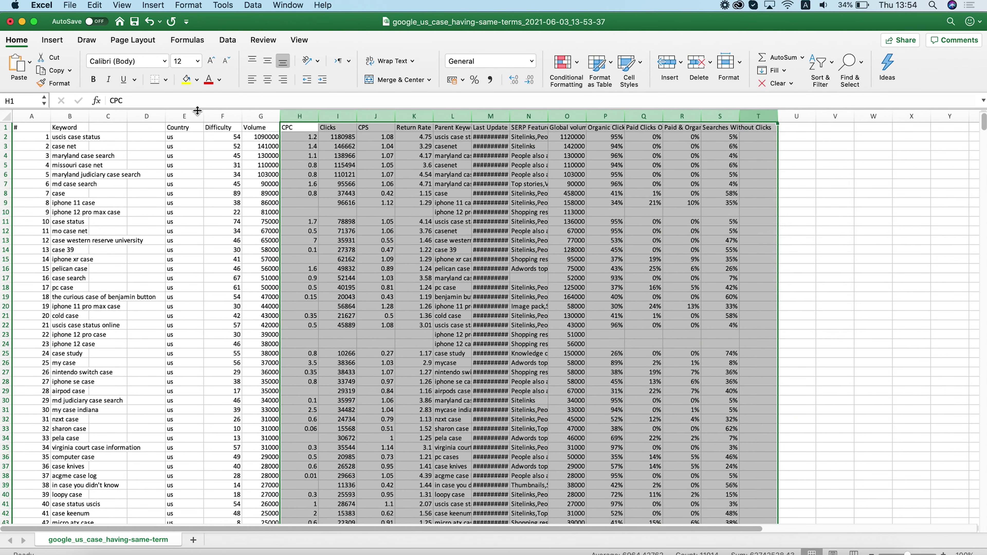
left_click_drag(223, 115, 189, 112)
right_click(189, 112)
left_click(196, 180)
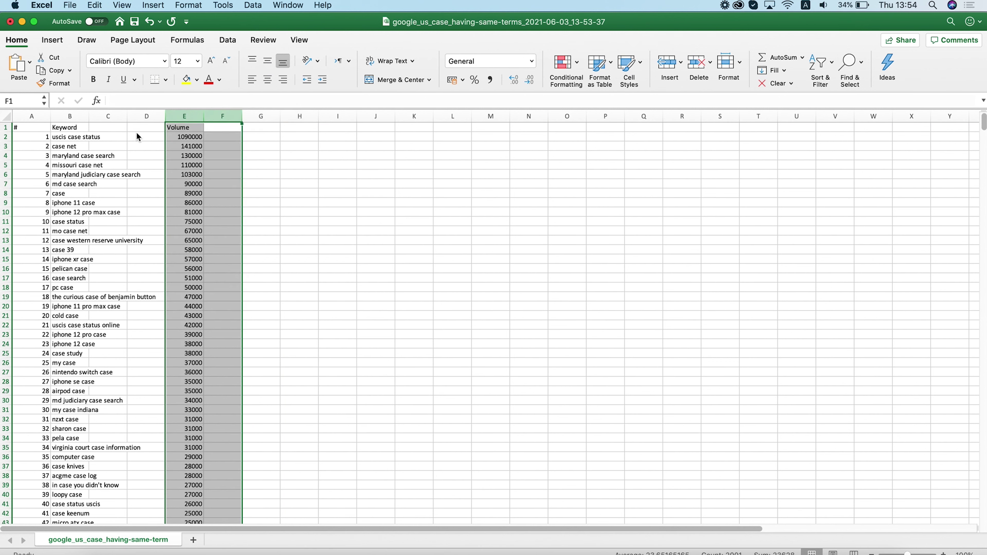
Copy the Keyword column into column C and title it 'no spaces'.
left_click(108, 137)
left_click(67, 117)
key("super+c")
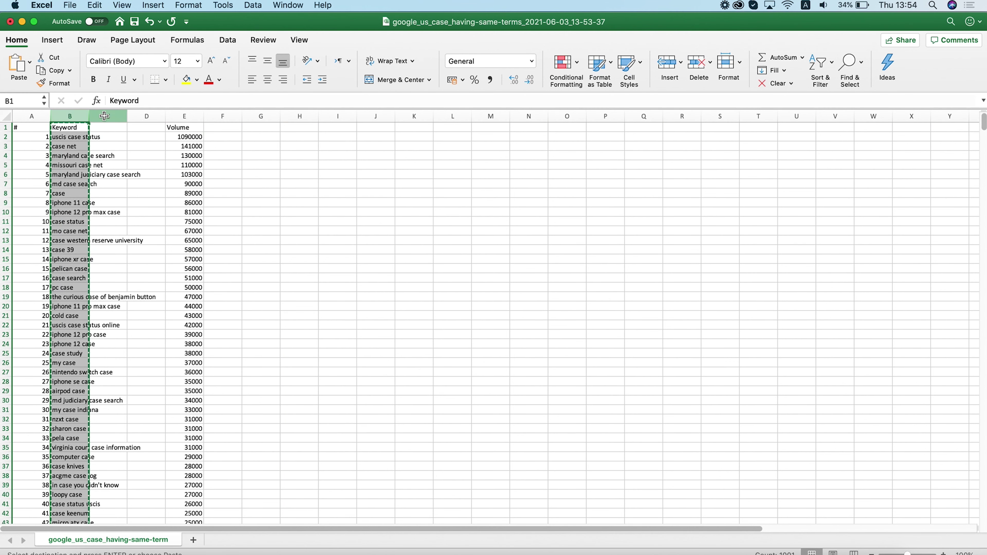
left_click(104, 116)
key("super+v")
left_click(94, 128)
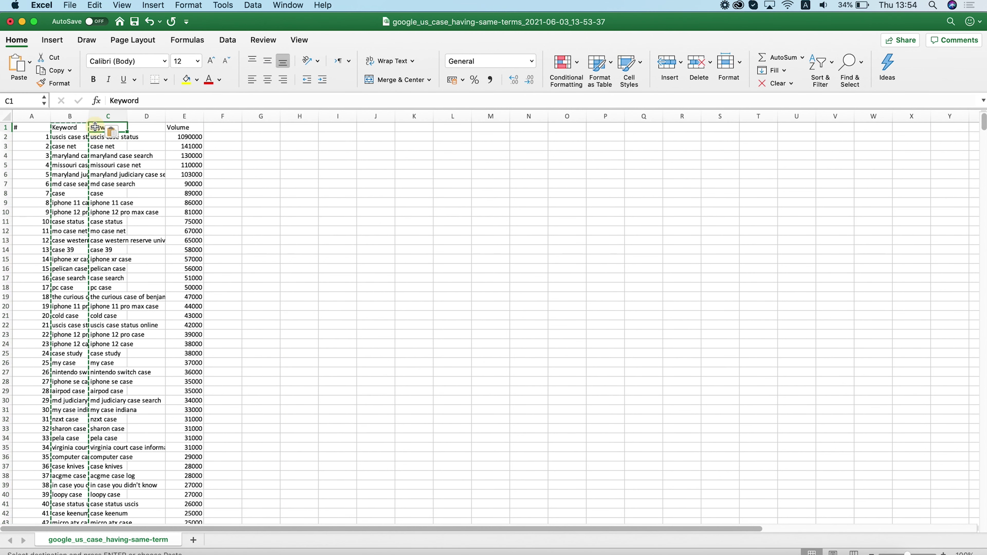
type("no space")
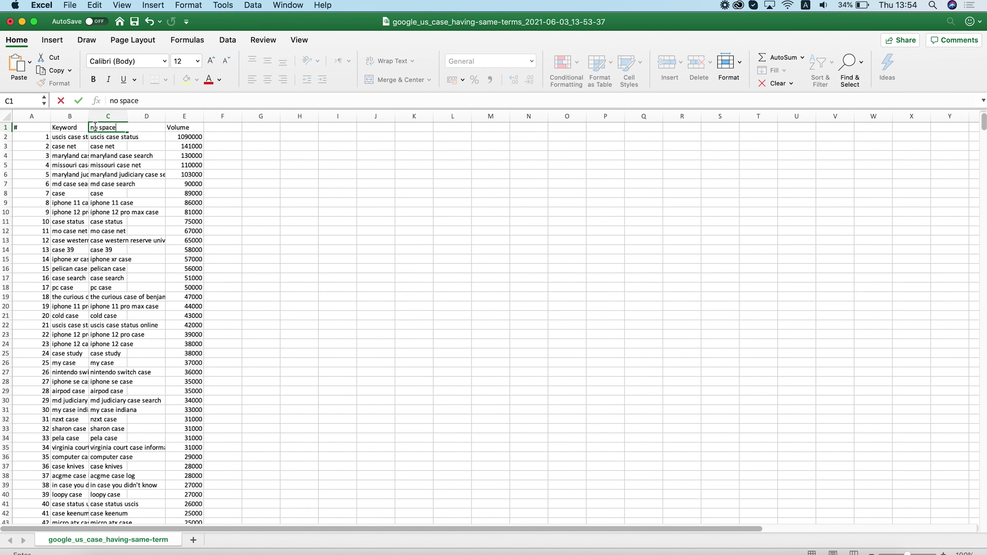
key("Return")
Remove every space from the column C keywords with Replace All.
key("super+shift+Down")
key("ctrl+h")
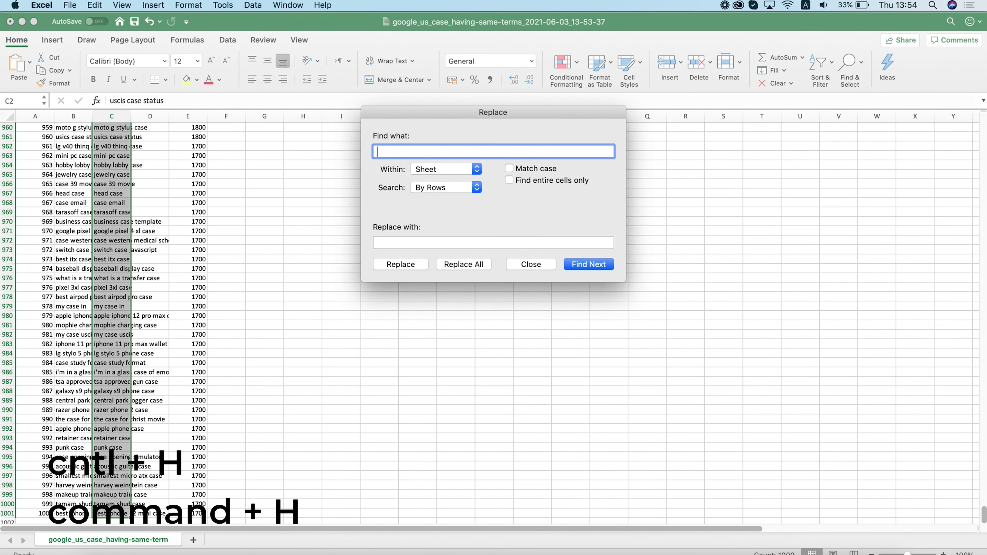
key("Tab")
left_click(461, 266)
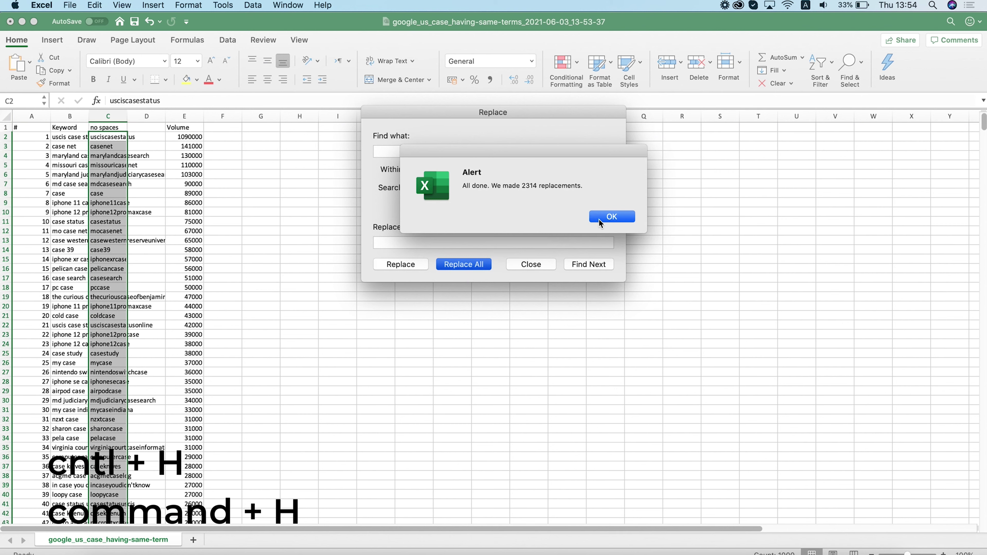
left_click(601, 217)
left_click(530, 264)
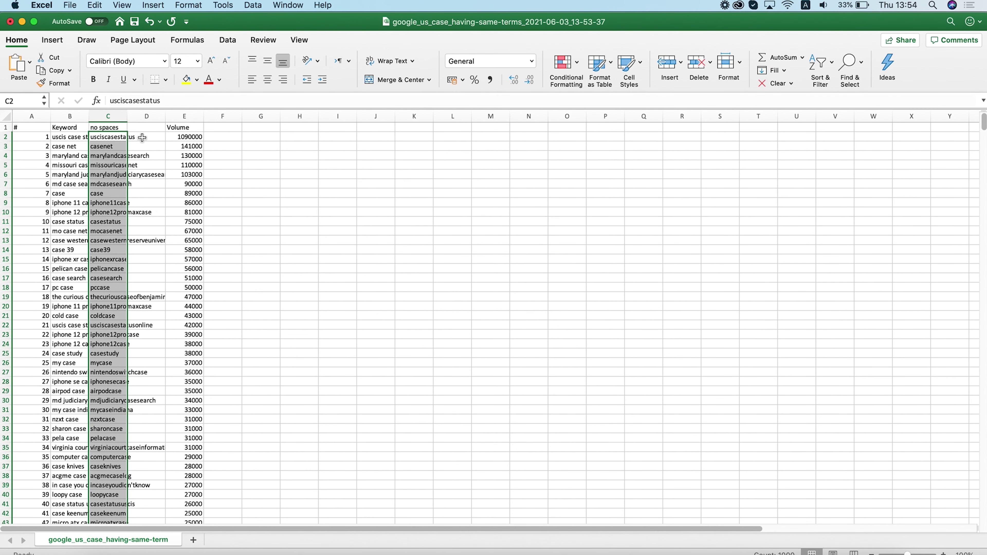
Enter =CONCAT(C2,".com") in cell D2.
left_click(136, 137)
type("=con")
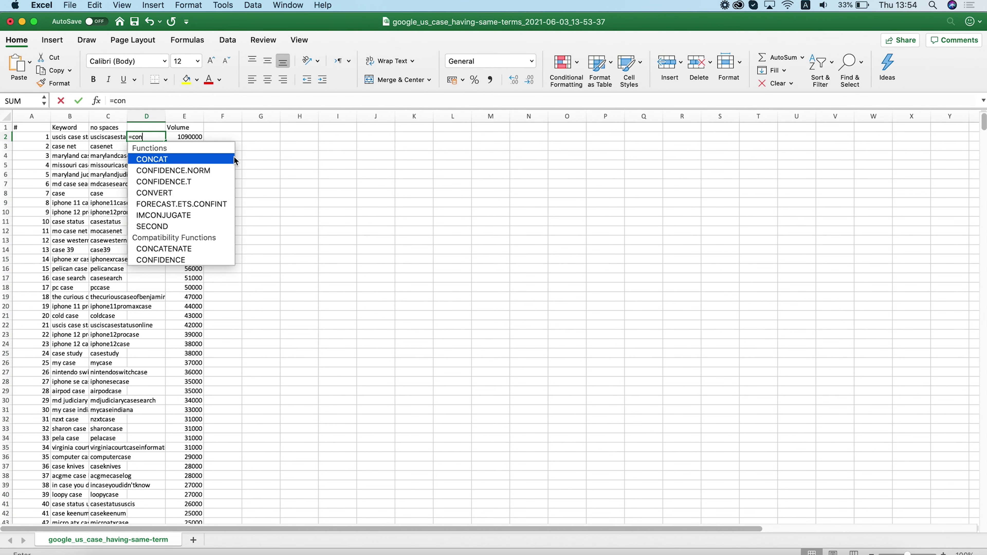
key("Tab")
left_click(98, 137)
type(",")
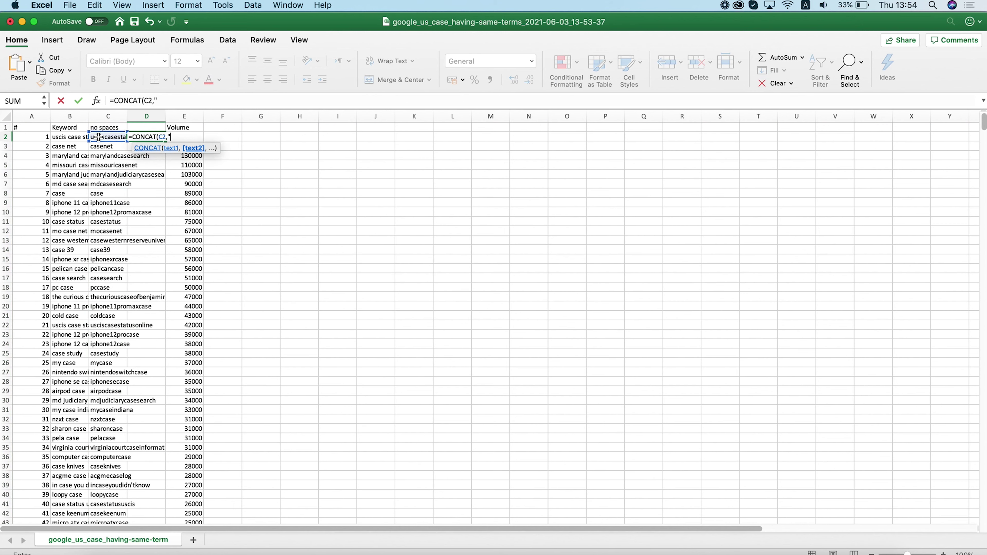
type("\".com\")")
key("Return")
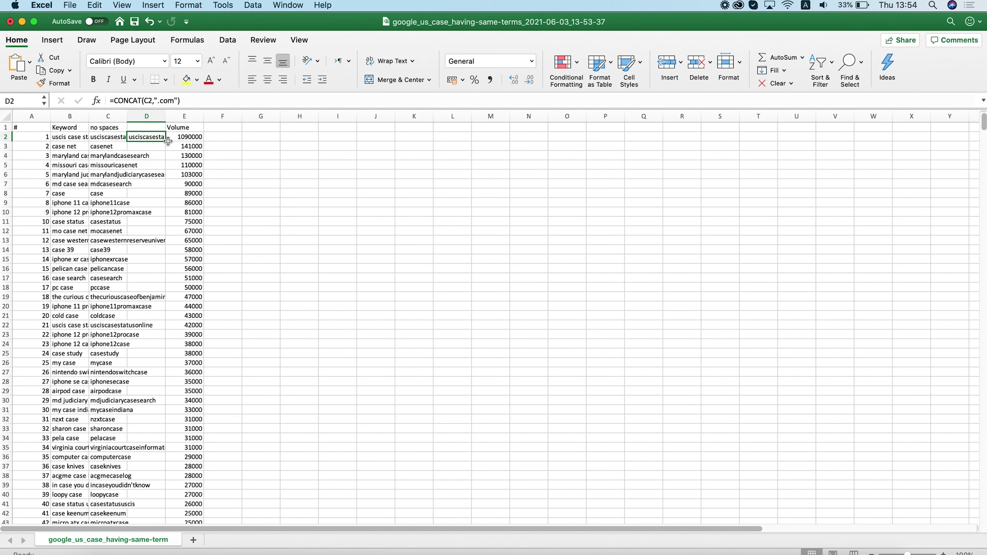
Fill the .com formula down column D and copy the first 199 names.
left_click(166, 141)
double_click(167, 141)
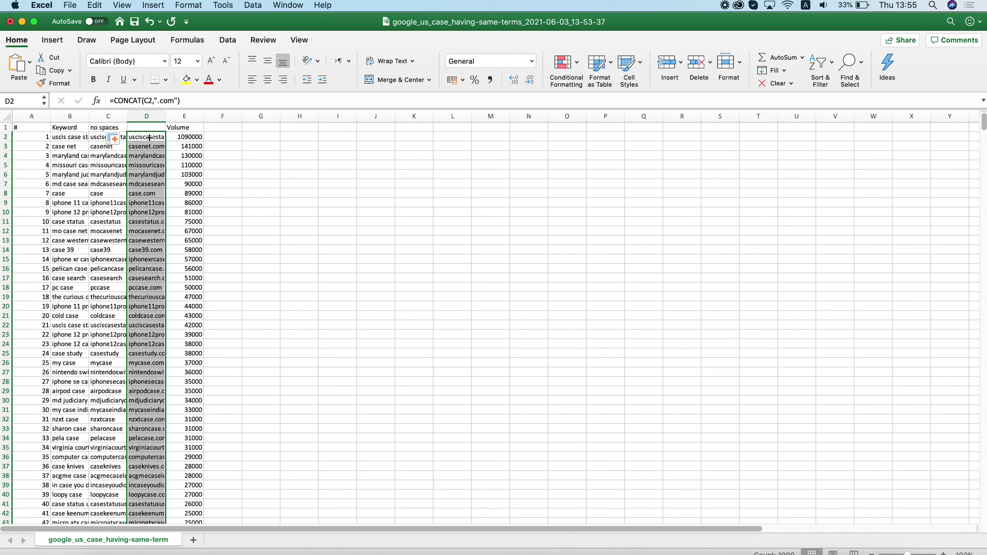
left_click_drag(149, 138, 143, 533)
scroll(148, 505, "up", 20)
key("super+c")
Open GoDaddy's bulk domain search from Google and check the pasted .com names, finding 92 available.
left_click(258, 552)
type("godaddy bulk domain search")
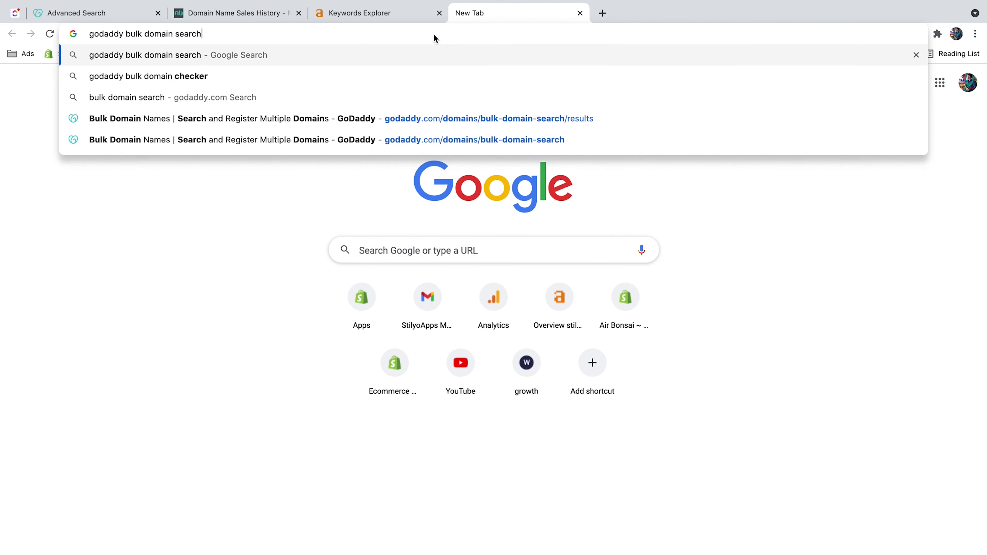
key("Return")
left_click(170, 399)
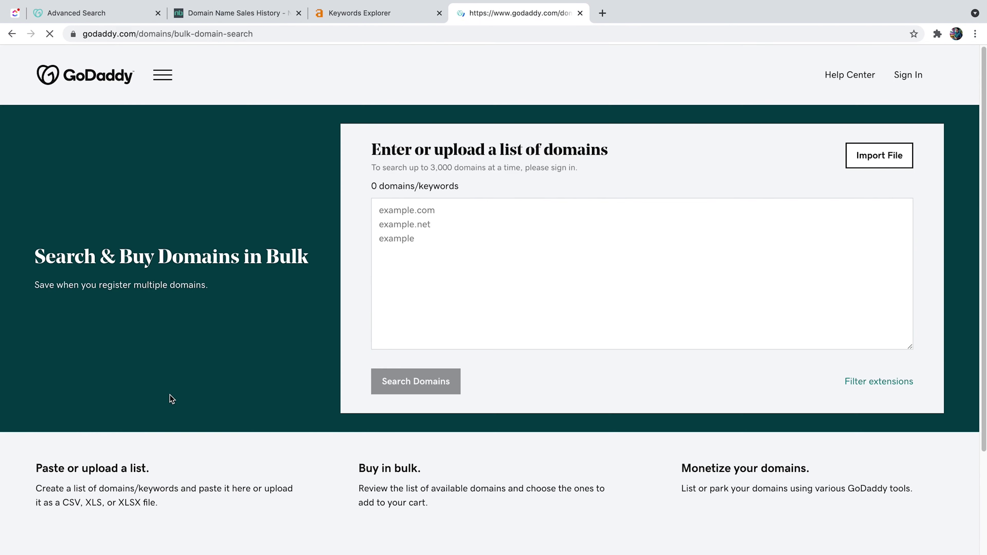
left_click(479, 293)
key("super+v")
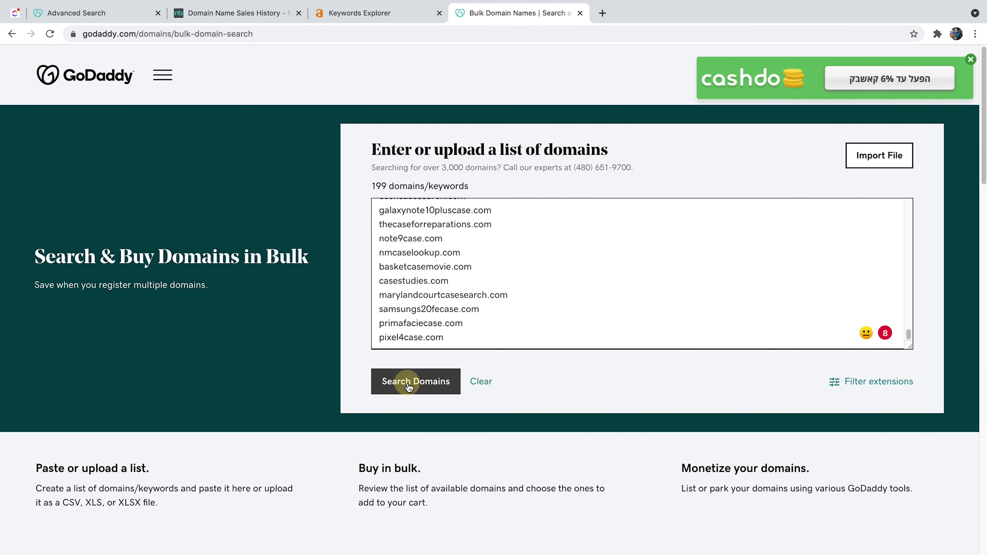
left_click(407, 383)
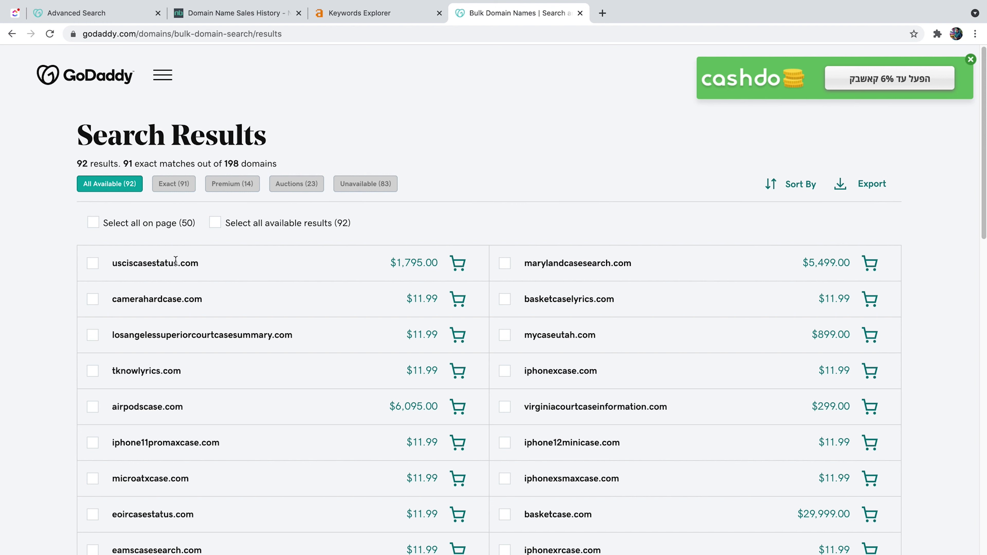
Copy the camerahardcase name and bring the Excel spreadsheet back to the front.
double_click(166, 300)
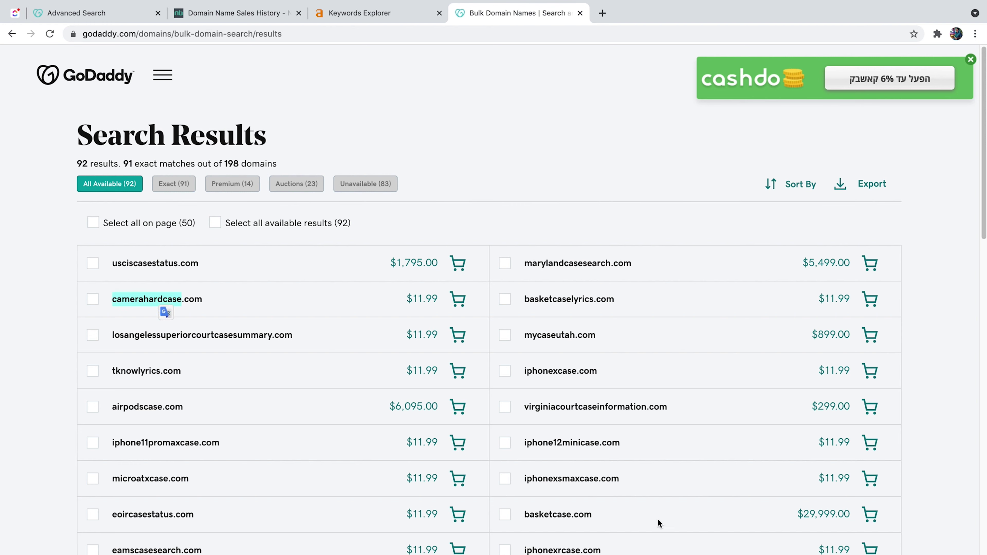
key("ctrl+Up")
left_click(533, 496)
left_click(331, 273)
Find camerahardcase in the Excel sheet and check its original keyword.
key("super+f")
key("super+v")
key("Return")
left_click(76, 326)
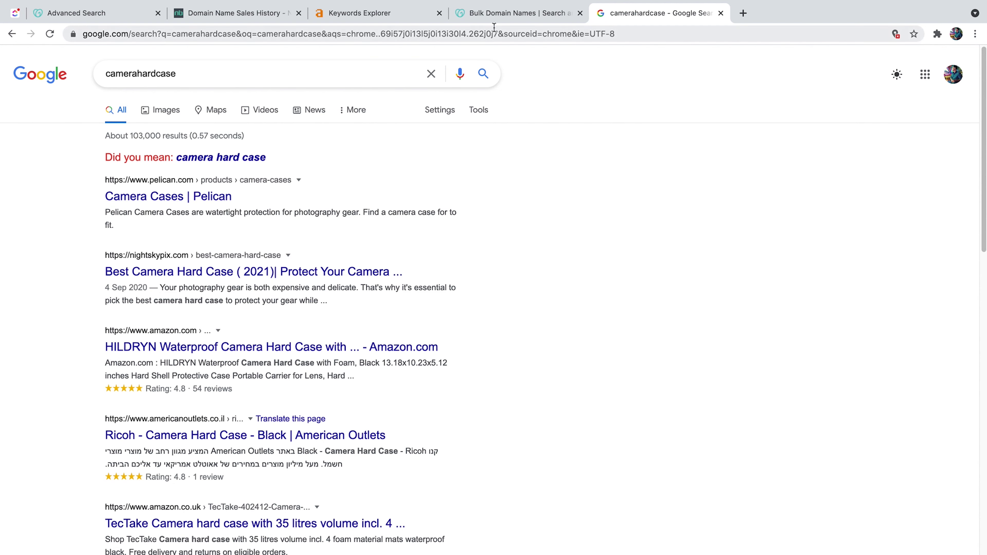
Confirm Excel row 103 shows camera hard case at 12,000 volume, then return to GoDaddy's bulk results.
key("ctrl+Up")
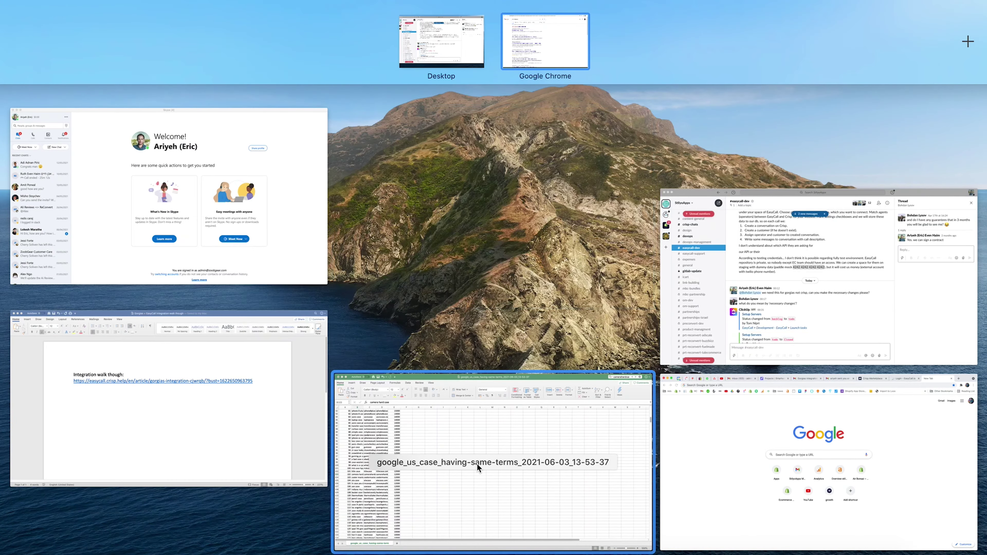
left_click(476, 464)
left_click(194, 325)
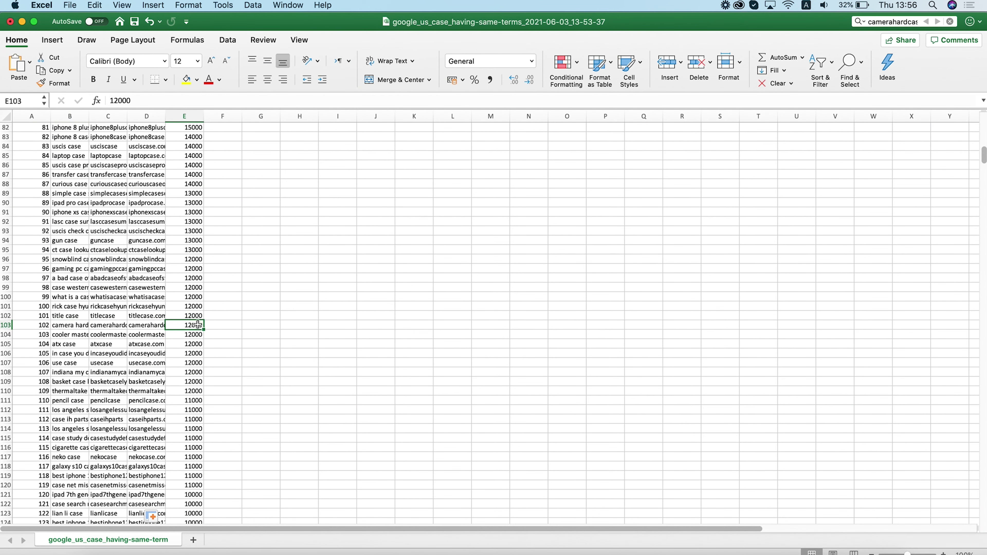
left_click(73, 325)
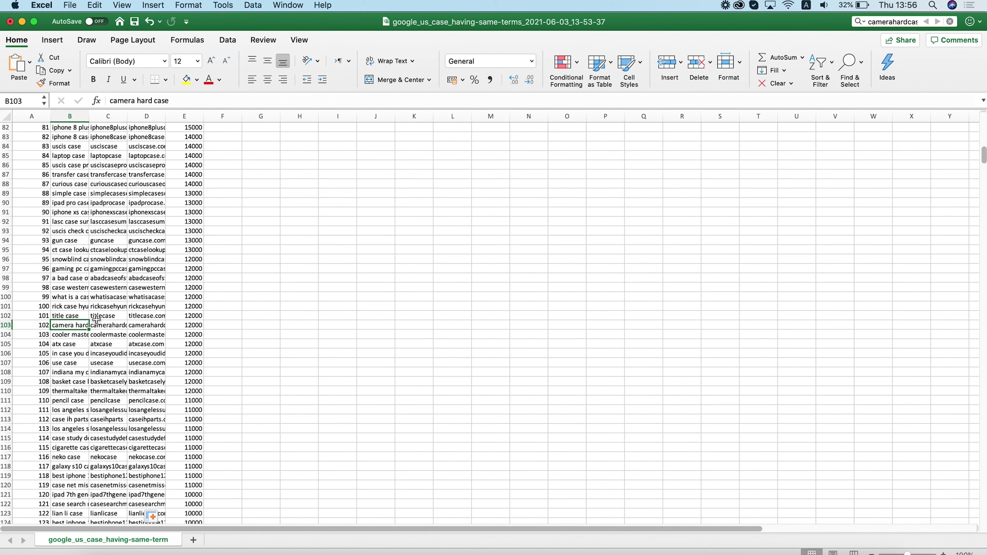
left_click(64, 334)
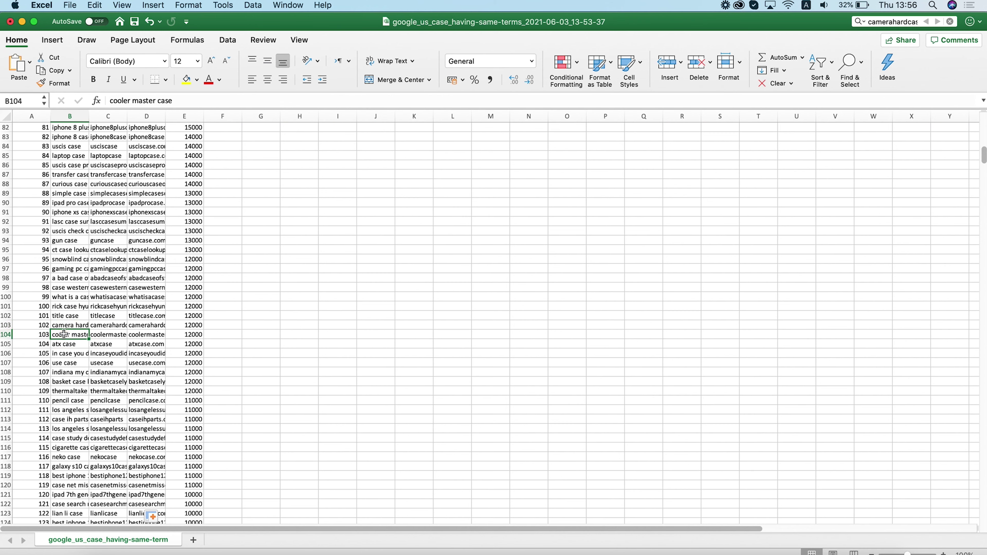
key("super+Tab")
left_click(476, 14)
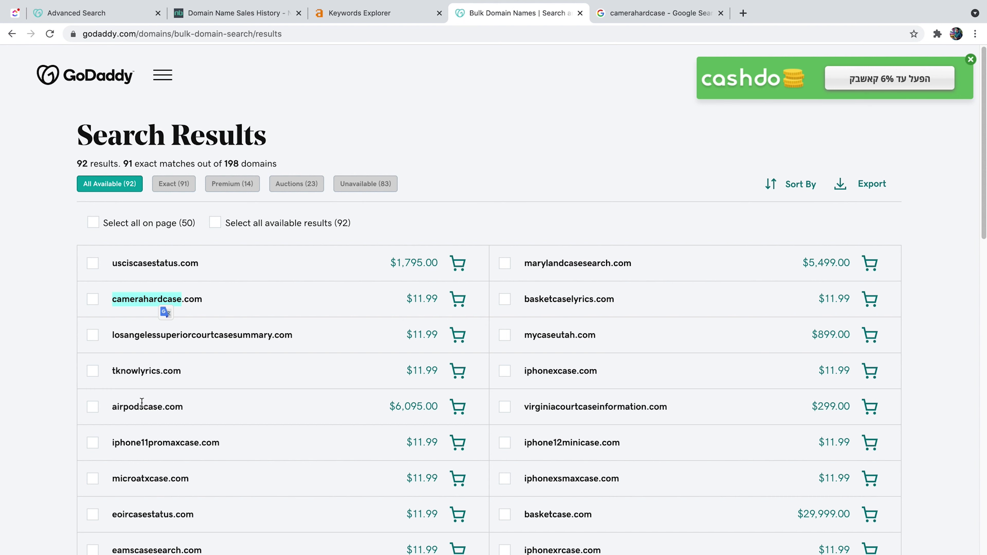
Tick and untick losangelessuperiorcourtcasesummary.com and iphonexcase.com in the available results.
left_click(182, 350)
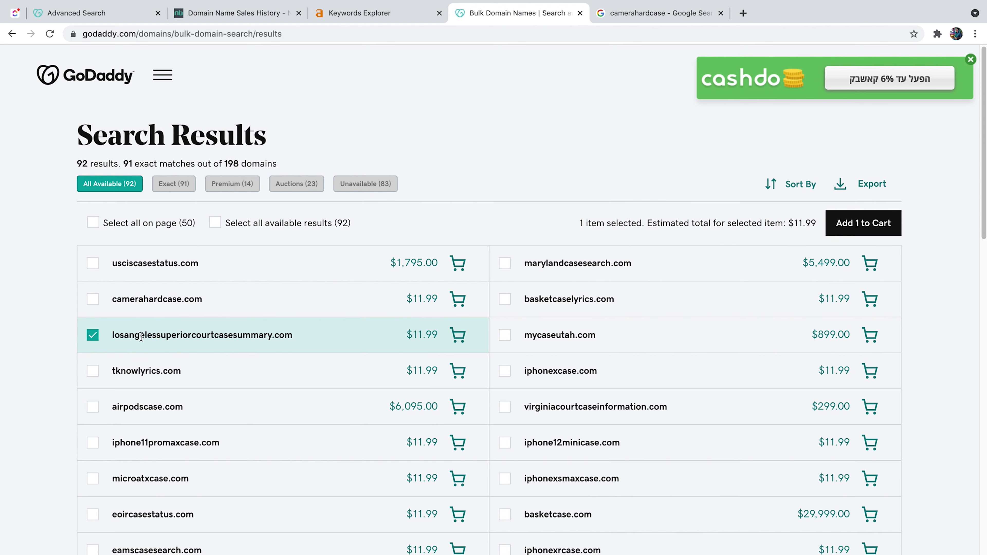
left_click(90, 336)
scroll(136, 351, "down", 2)
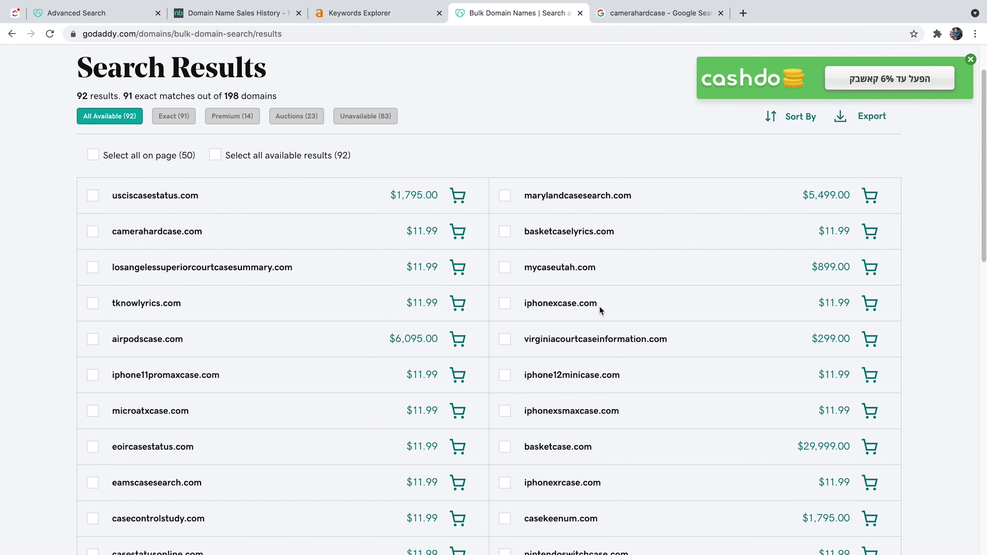
triple_click(555, 303)
left_click(518, 306)
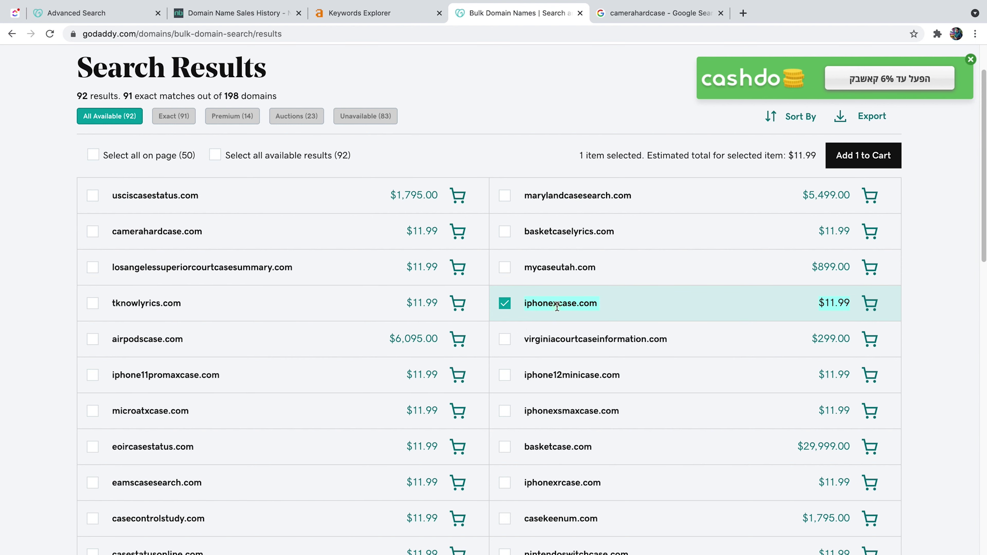
left_click(504, 305)
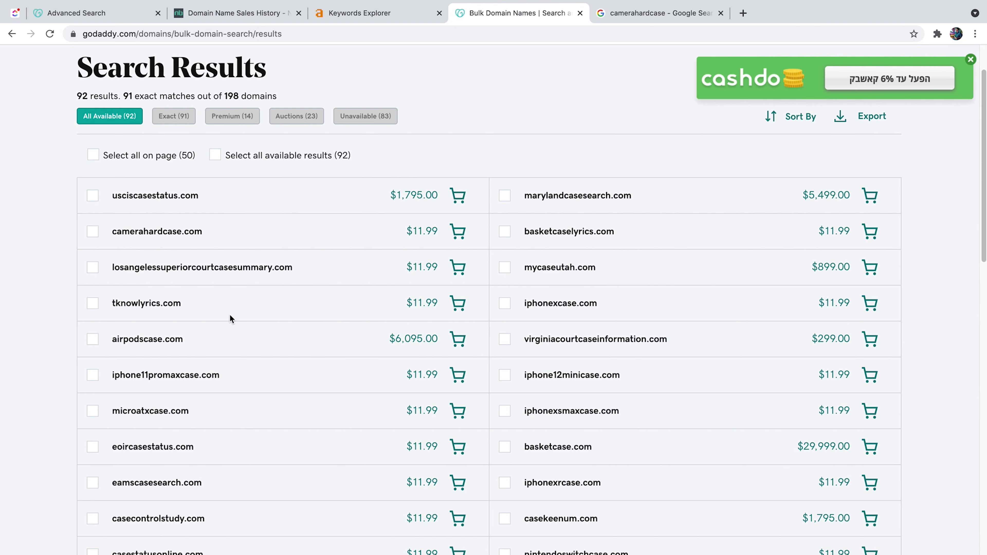
Select microatxcase, check the Ahrefs keyword list, then select camerahardcase for appraisal.
scroll(223, 323, "down", 2)
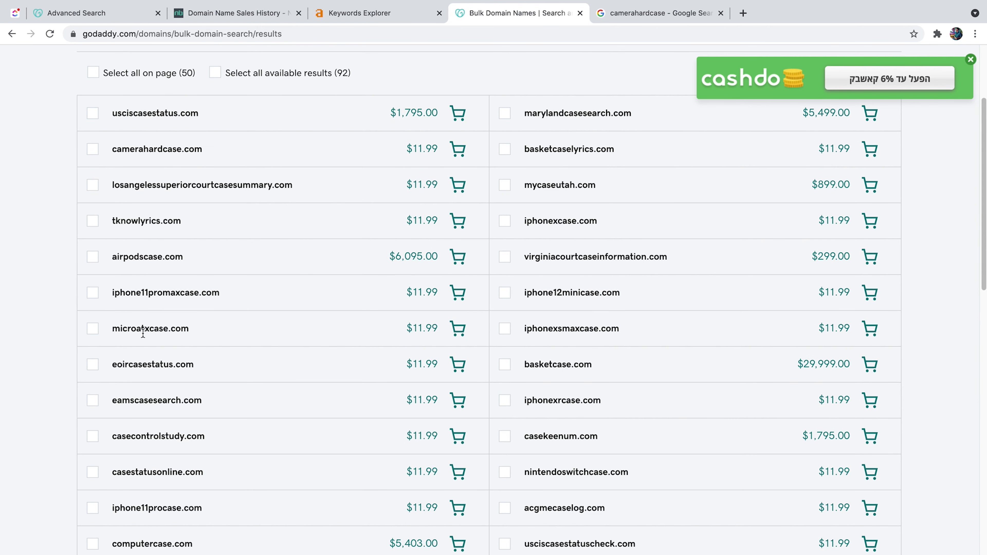
double_click(142, 330)
scroll(278, 288, "down", 1)
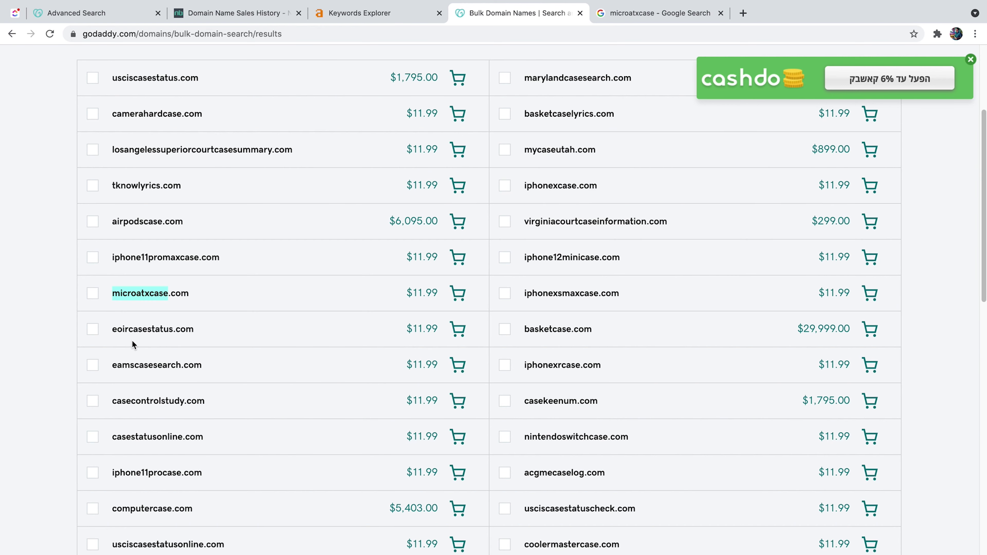
scroll(205, 318, "down", 1)
left_click(360, 12)
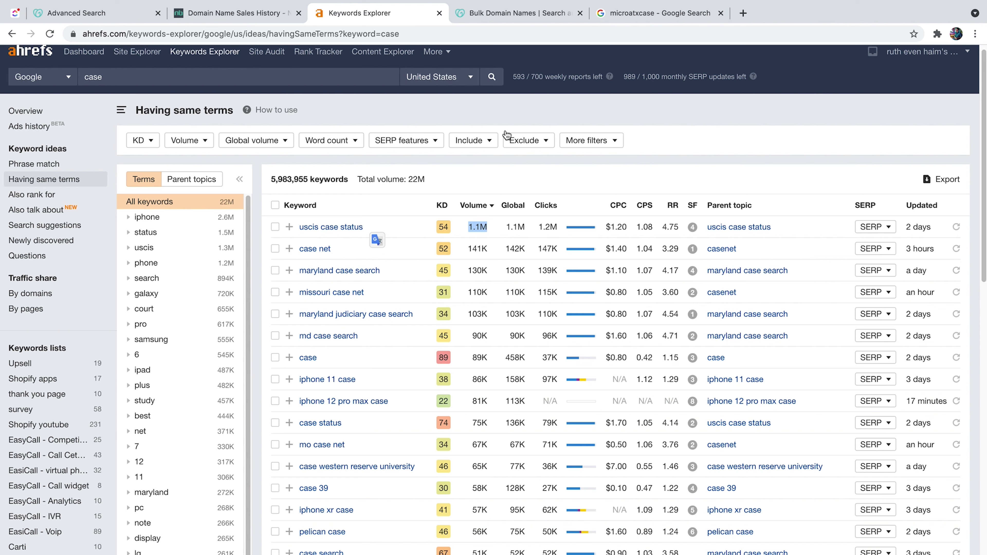
left_click(536, 13)
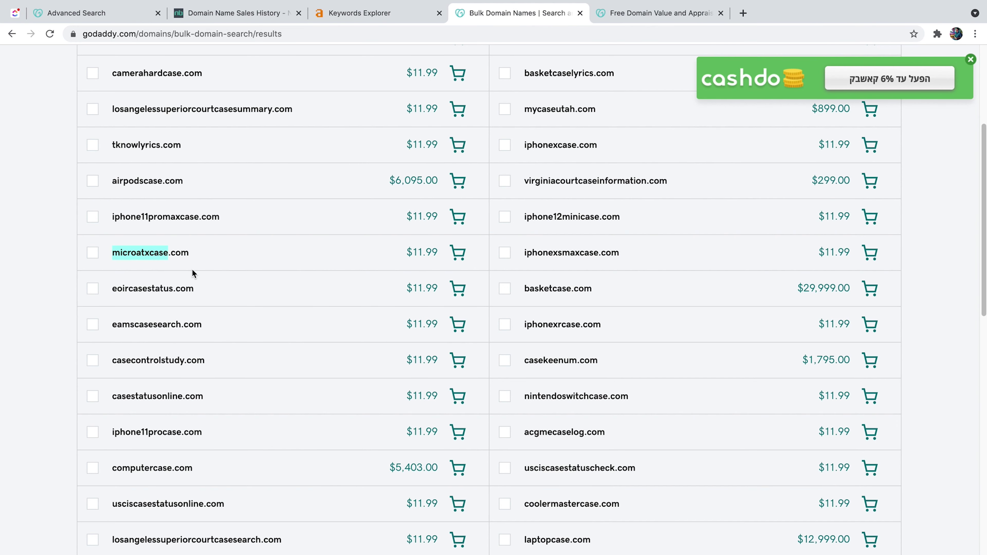
scroll(236, 264, "up", 3)
left_click(149, 138)
double_click(149, 139)
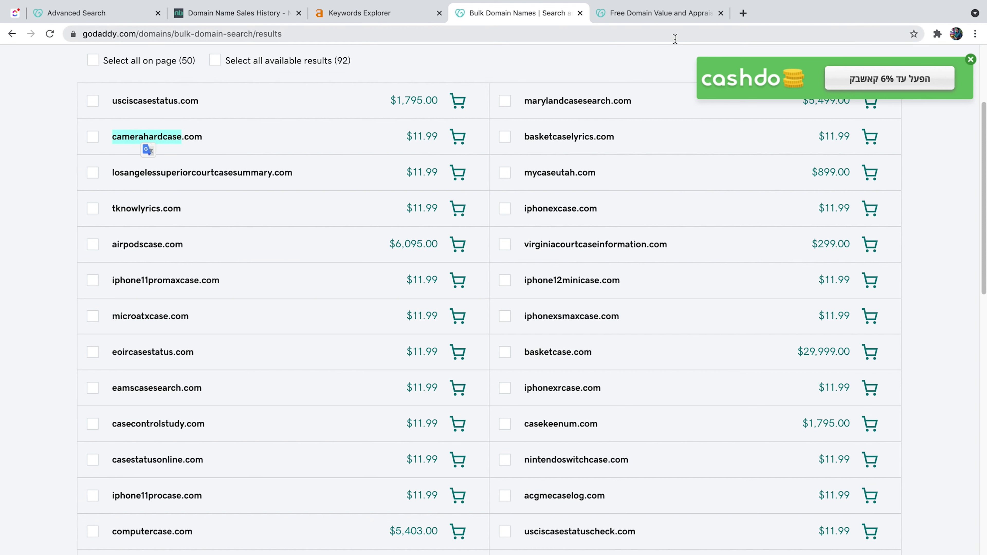
Appraise camera hard case and highlight camerahardcase.com's $1,028 estimated value.
left_click(649, 20)
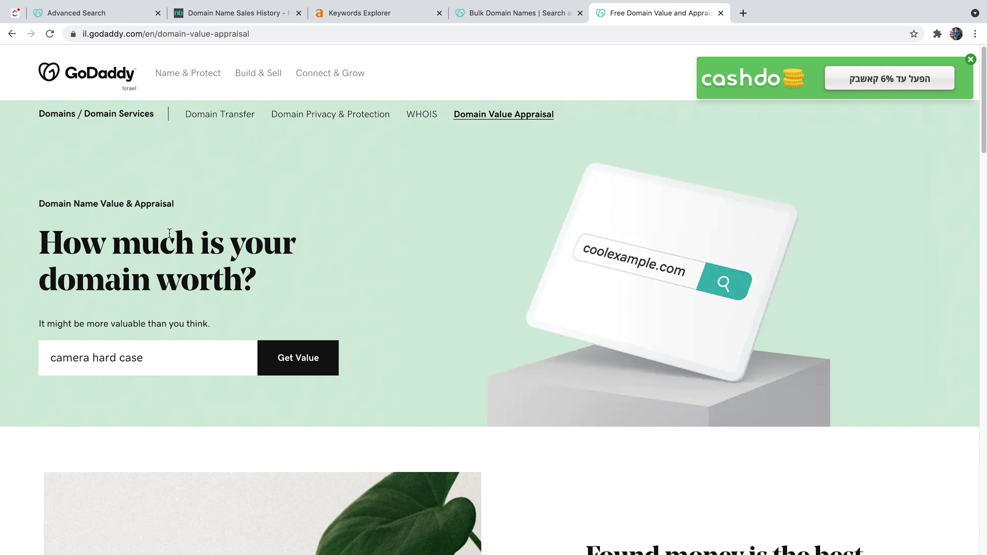
left_click(303, 359)
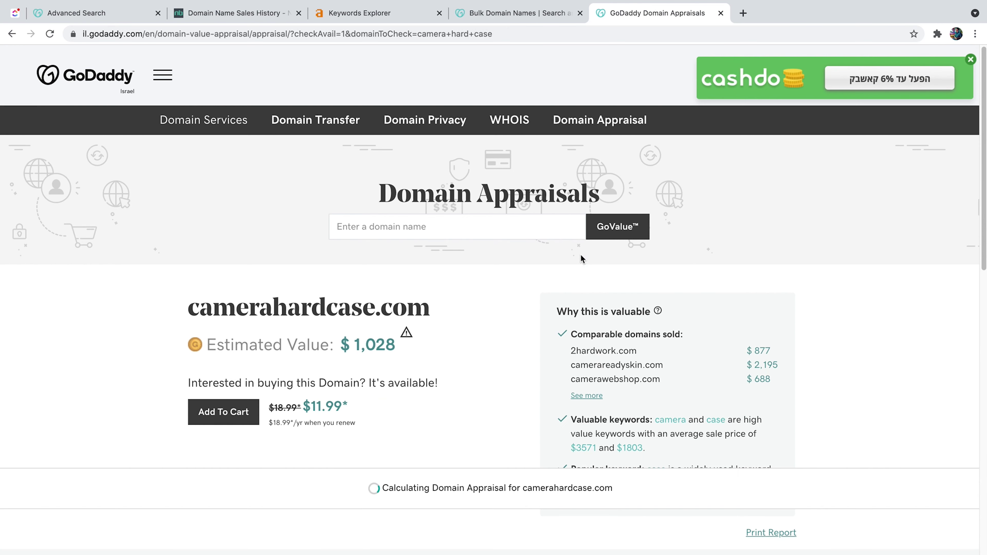
left_click_drag(351, 345, 395, 345)
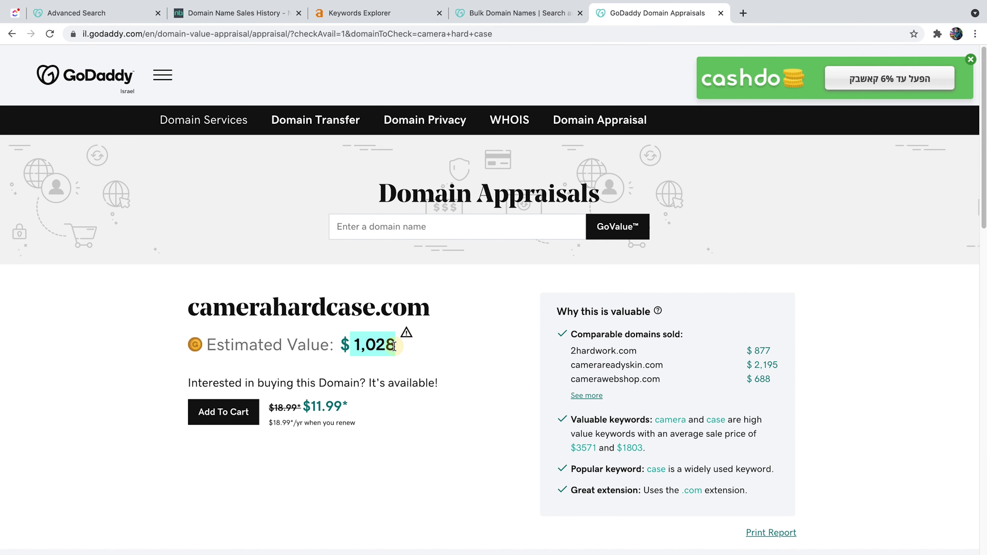